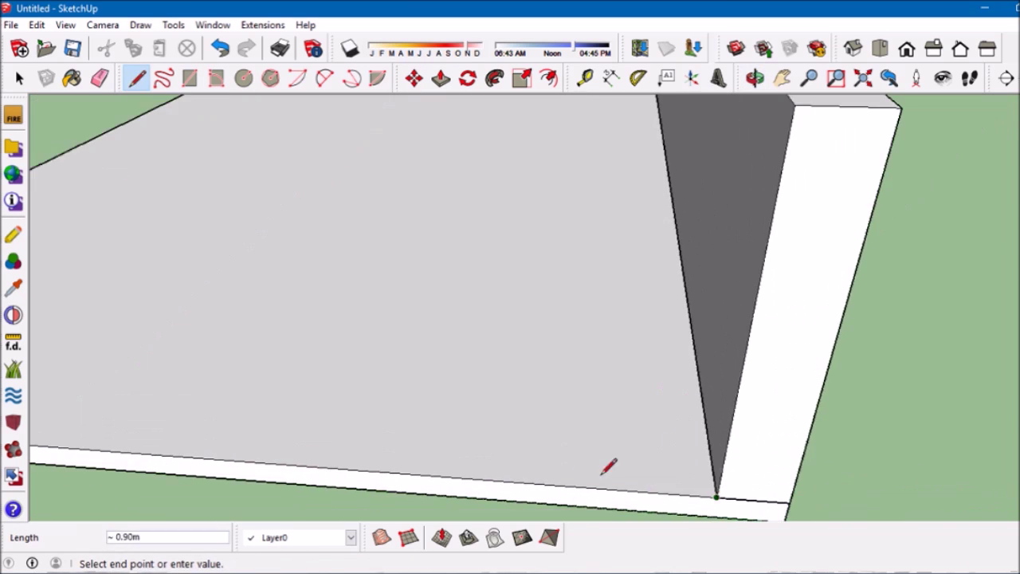
Make the end wall a component with G, then start a line at its bottom corner
text(gbqck)
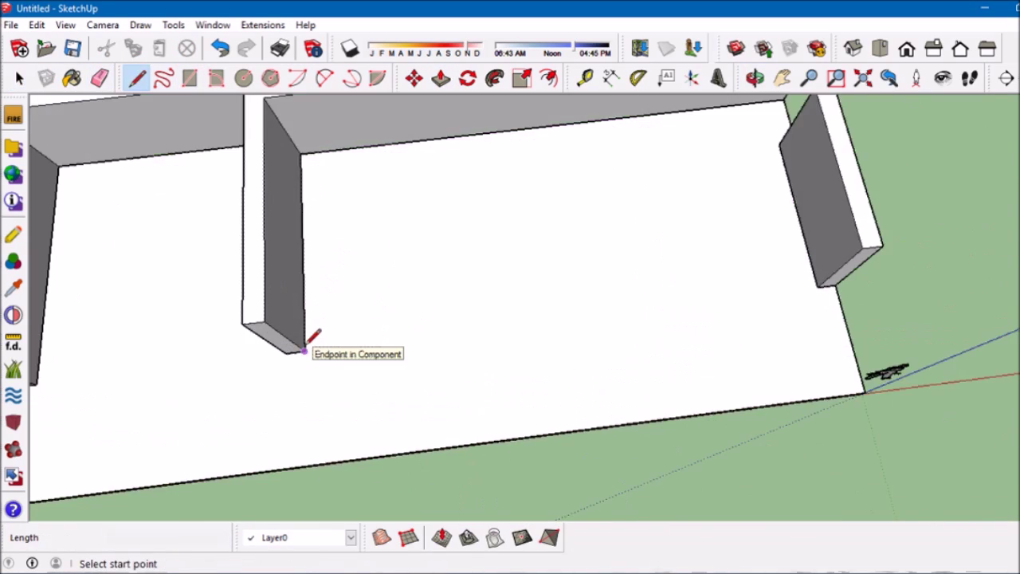
click(305, 348)
Outline the partition areas on the floor with lines, a rectangle and an offset
middle_drag(451, 278, 433, 426)
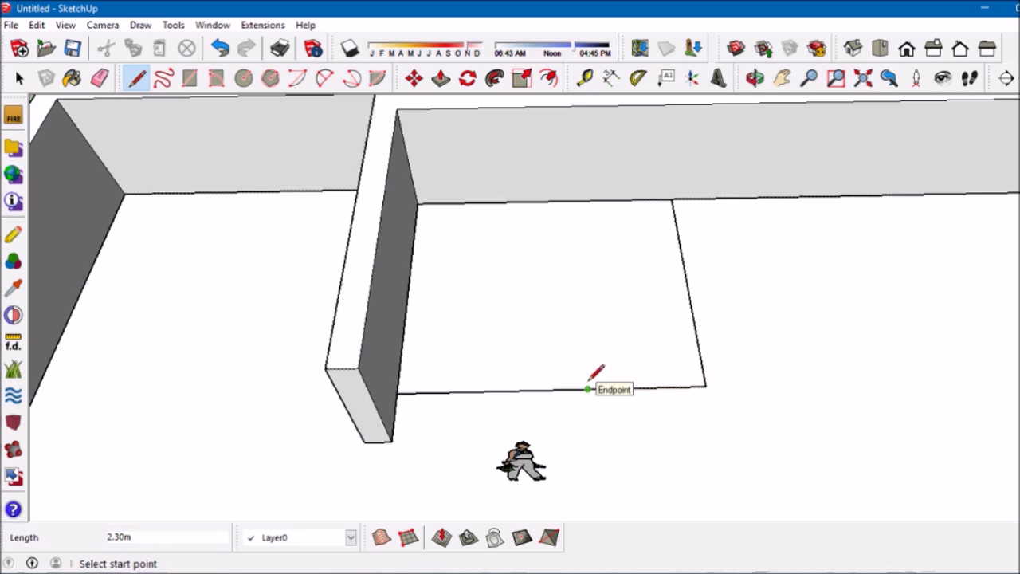
scroll(540, 317, up, 2)
key(r)
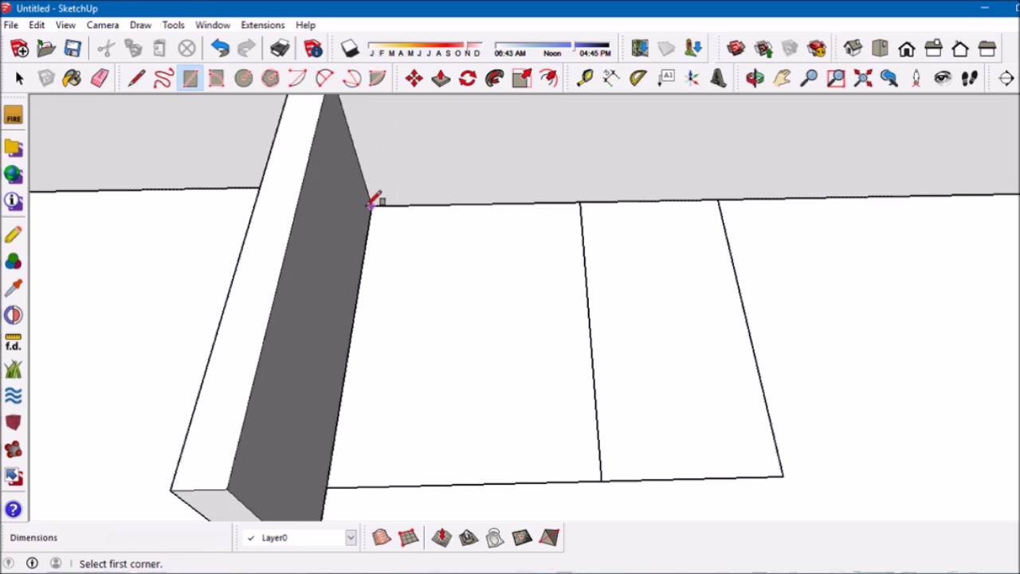
click(741, 374)
click(588, 216)
key(l)
click(616, 461)
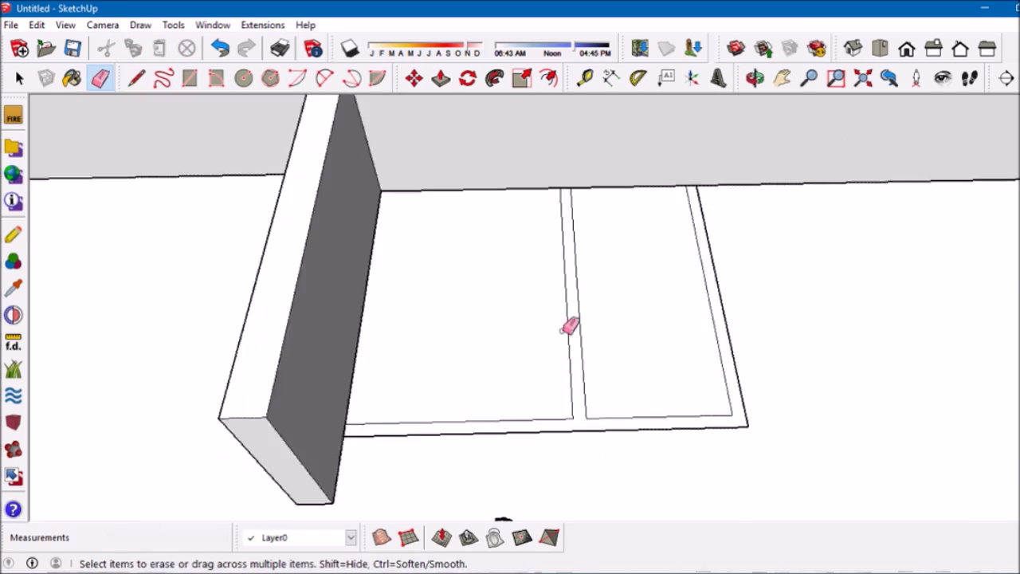
Make the floor outlines a component named 'internal wall' and raise the strips into walls
drag(378, 125, 723, 421)
text(ginternal wall)
click(558, 404)
click(619, 332)
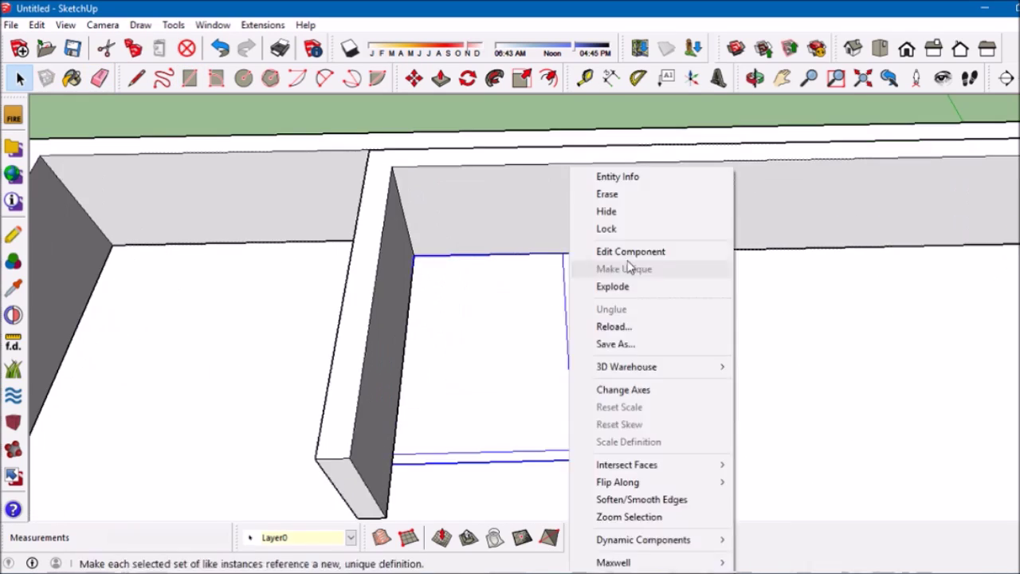
click(629, 266)
key(o)
mouse_move(403, 424)
mouse_down()
mouse_move(683, 337)
mouse_move(765, 289)
mouse_up()
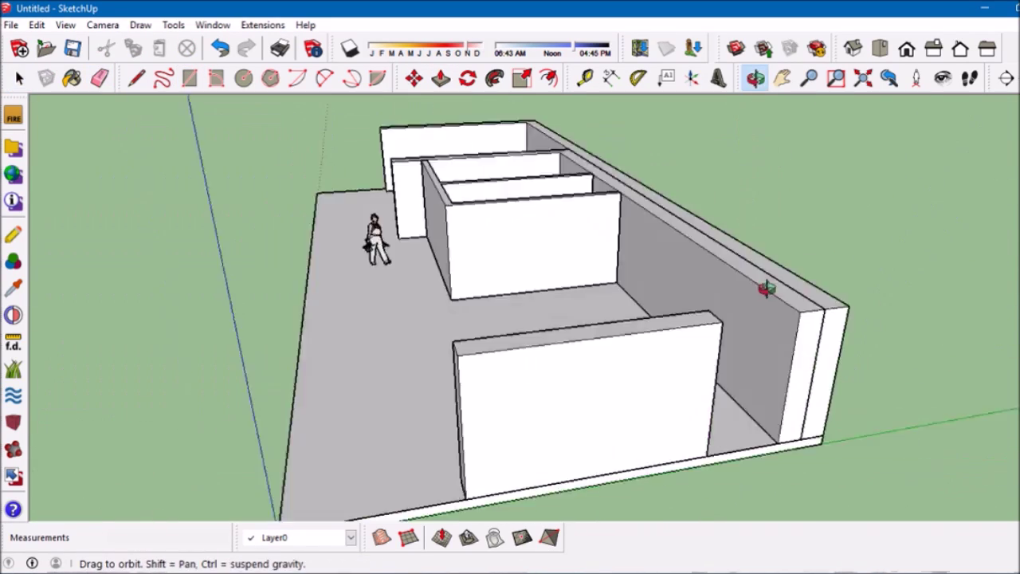
Split off the long front wall strip with lines and make it a component
key(l)
scroll(422, 268, up, 3)
click(397, 278)
click(407, 400)
scroll(414, 330, up, 2)
scroll(392, 411, down, 5)
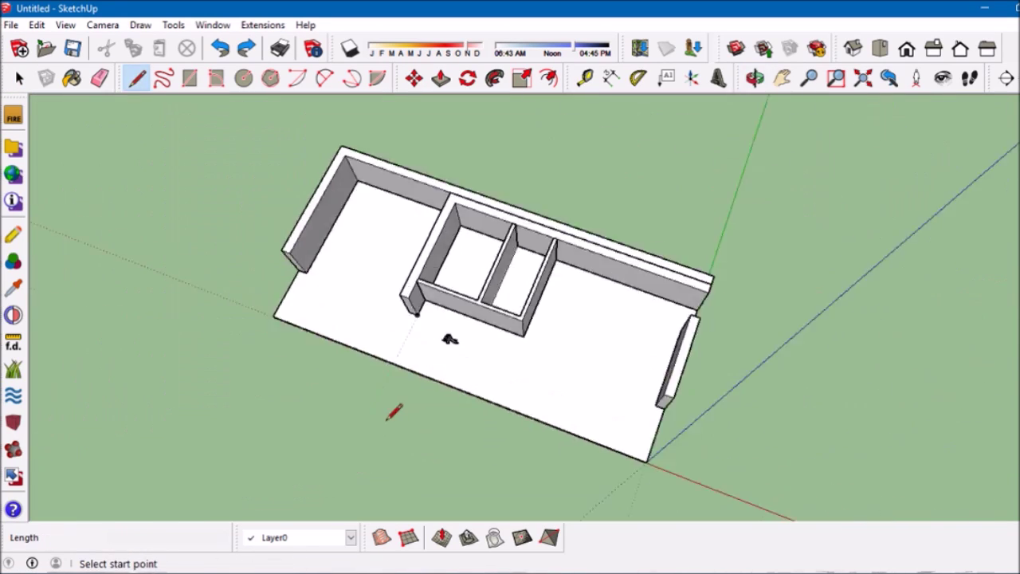
click(364, 319)
scroll(383, 287, up, 5)
scroll(407, 231, down, 5)
scroll(382, 364, up, 3)
key(e)
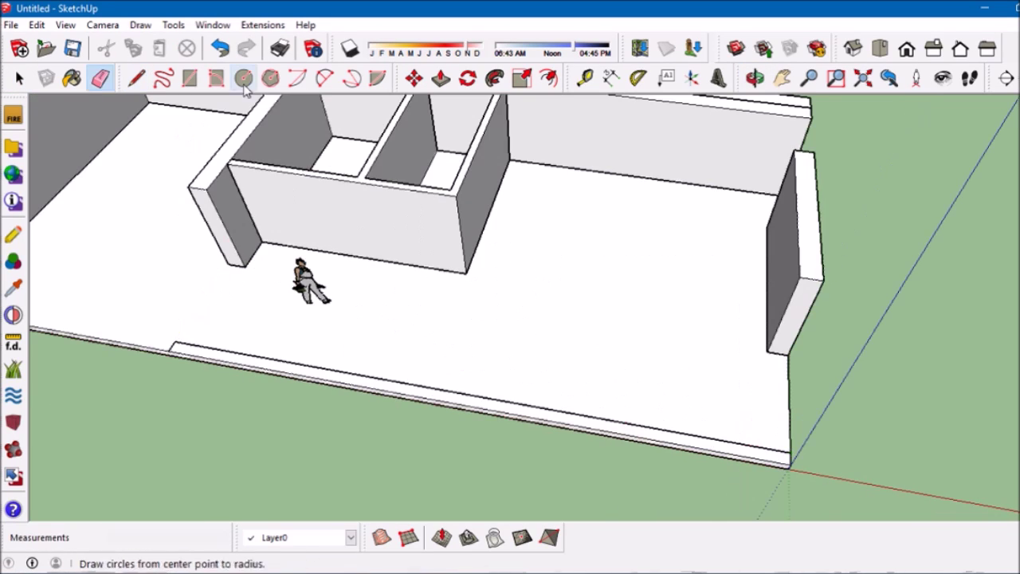
key(g)
key(Return)
Open the strip component for editing and draw lines at its end
double_click(383, 371)
key(o)
drag(382, 371, 650, 237)
scroll(651, 238, up, 3)
key(l)
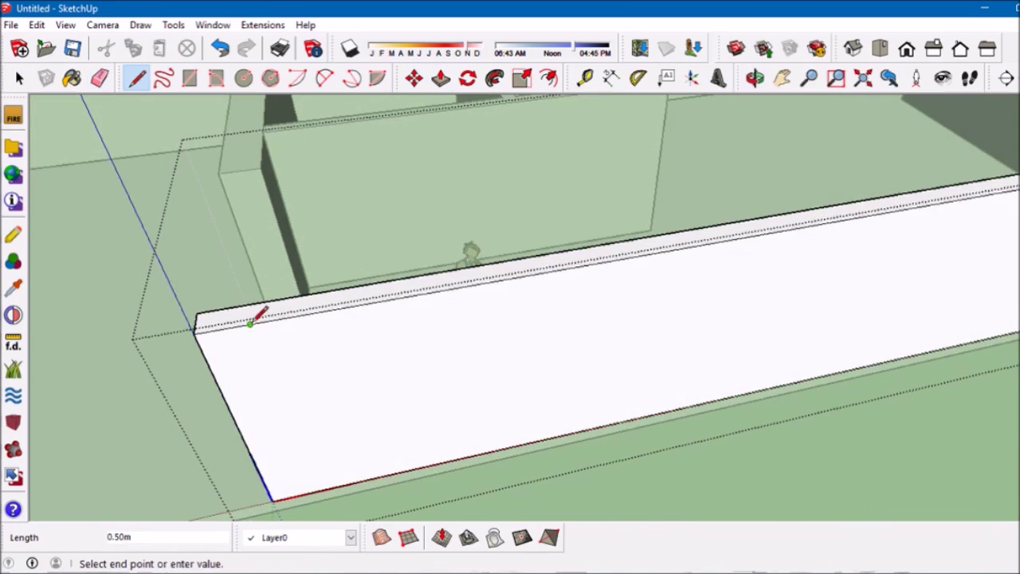
scroll(250, 322, down, 3)
scroll(630, 295, up, 3)
middle_drag(642, 296, 667, 275)
Shape small end posts on the wall with Push/Pull, rectangles and erasing
key(p)
key(l)
mouse_move(486, 357)
middle_down()
mouse_move(610, 140)
mouse_move(785, 369)
middle_up()
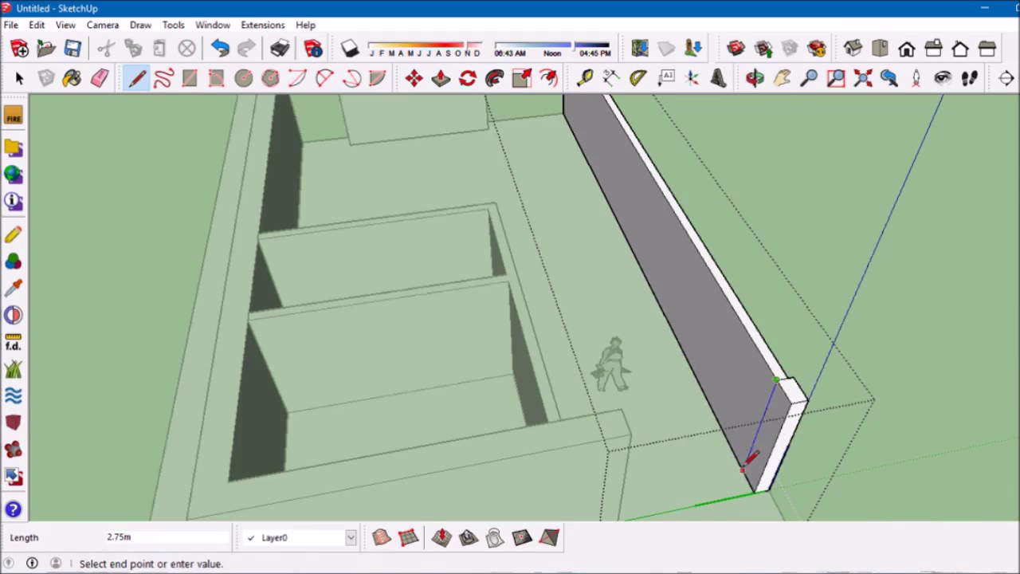
key(r)
scroll(745, 463, down, 3)
scroll(756, 325, up, 5)
key(p)
key(e)
scroll(660, 453, down, 5)
middle_drag(433, 301, 225, 375)
scroll(608, 417, up, 5)
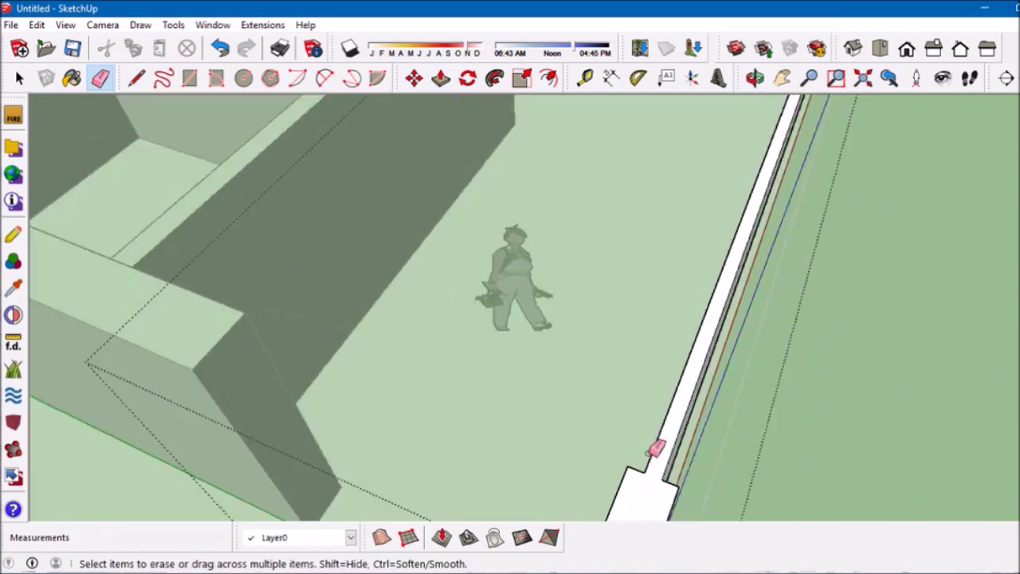
Draw a small square at the foot of the long wall and make it a component
key(l)
scroll(910, 422, up, 3)
click(911, 422)
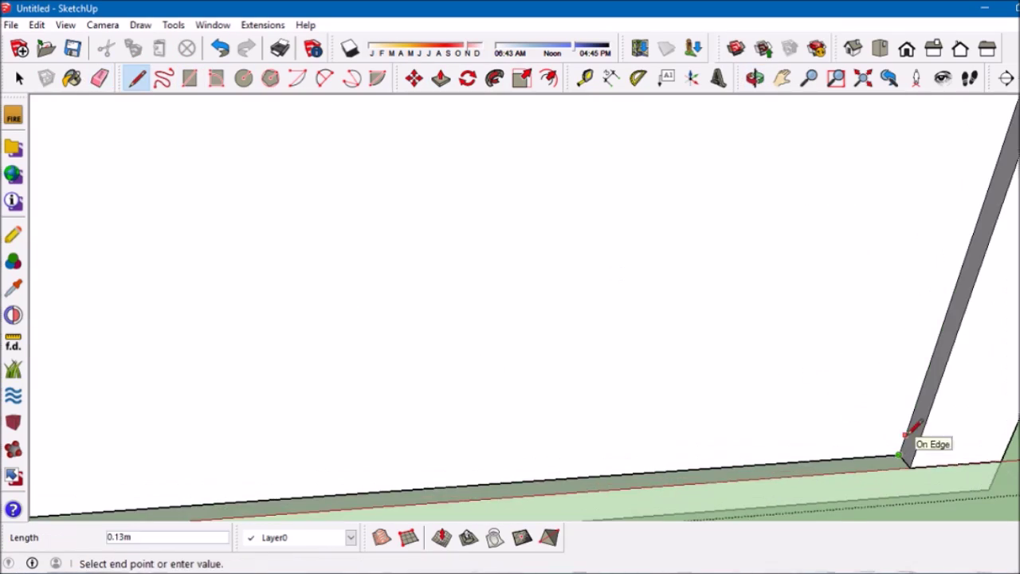
scroll(289, 278, down, 5)
scroll(533, 256, up, 6)
scroll(537, 268, up, 2)
scroll(558, 287, down, 3)
key(Escape)
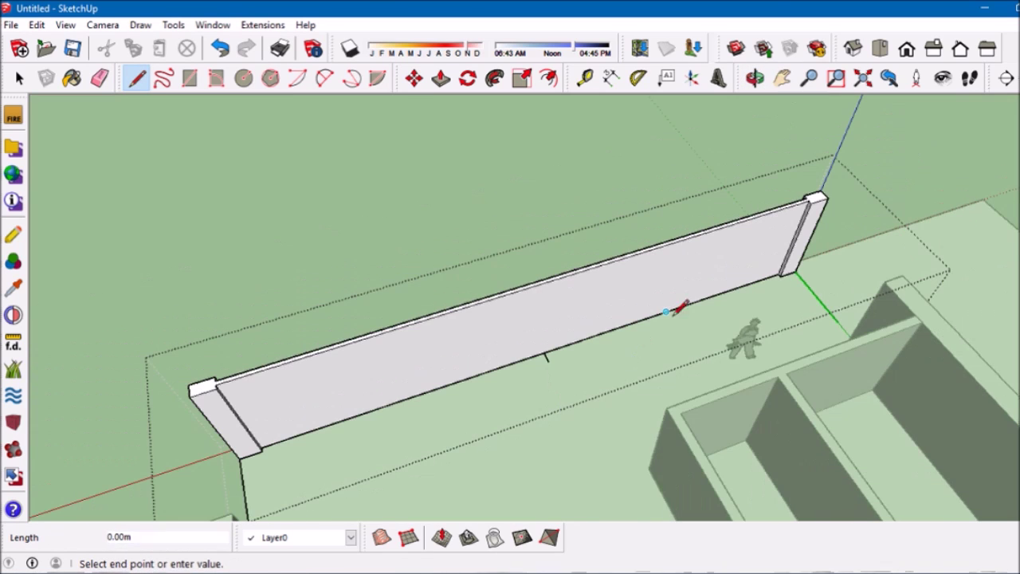
click(381, 406)
scroll(394, 397, up, 5)
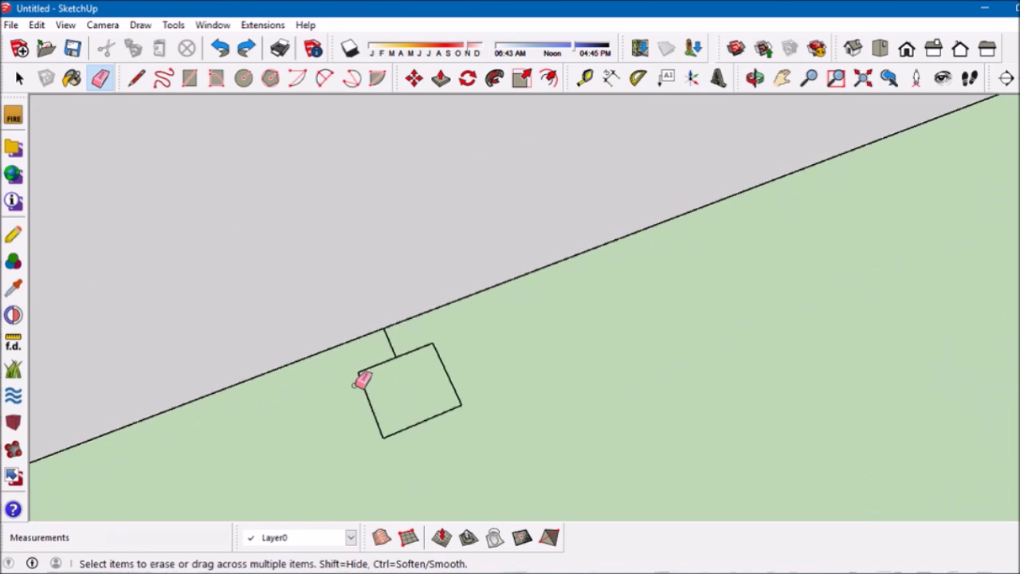
middle_drag(368, 324, 279, 359)
key(space)
drag(369, 334, 480, 415)
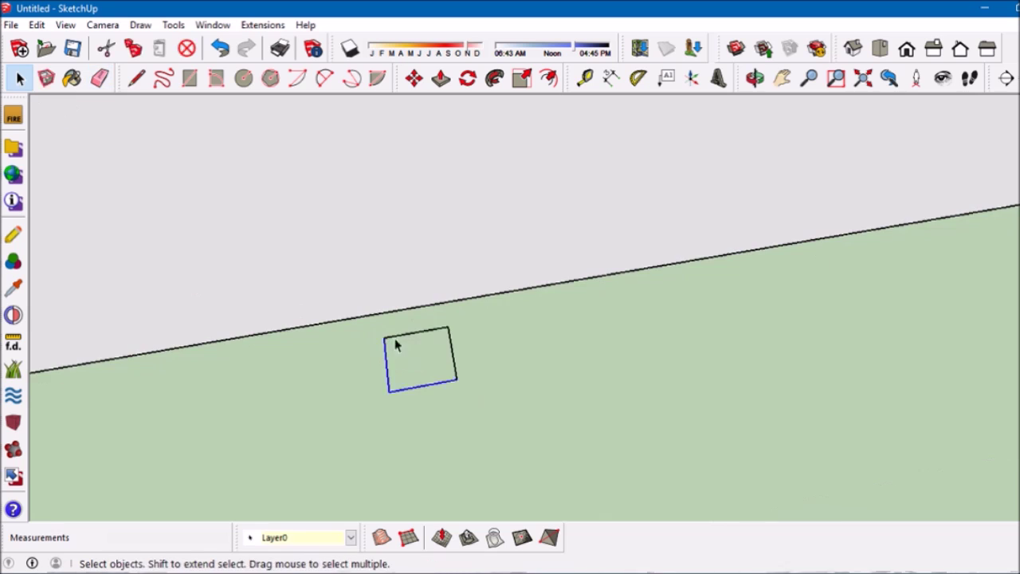
text(gs)
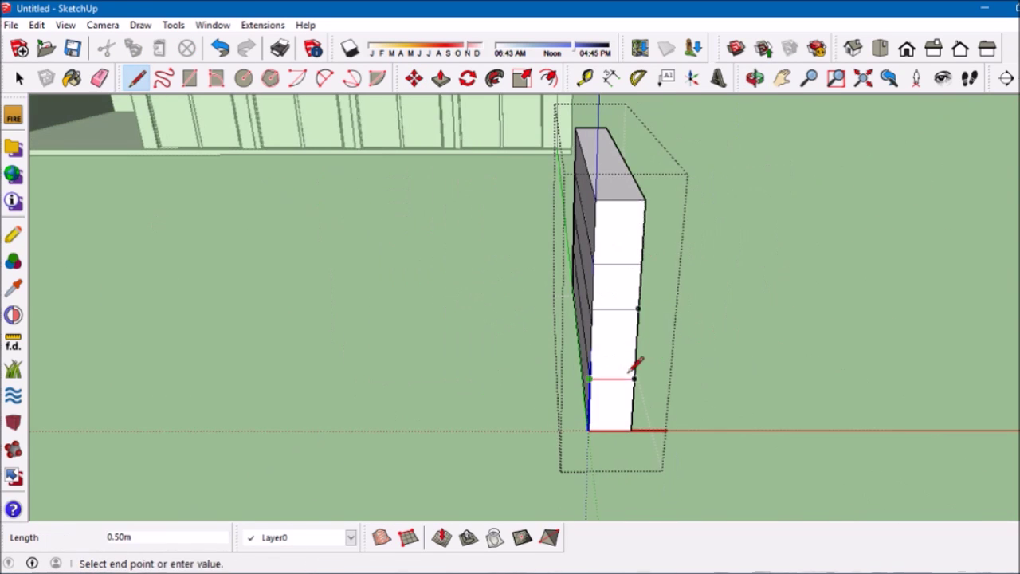
Orbit to face the long side of the banded block wall
middle_drag(635, 366, 494, 298)
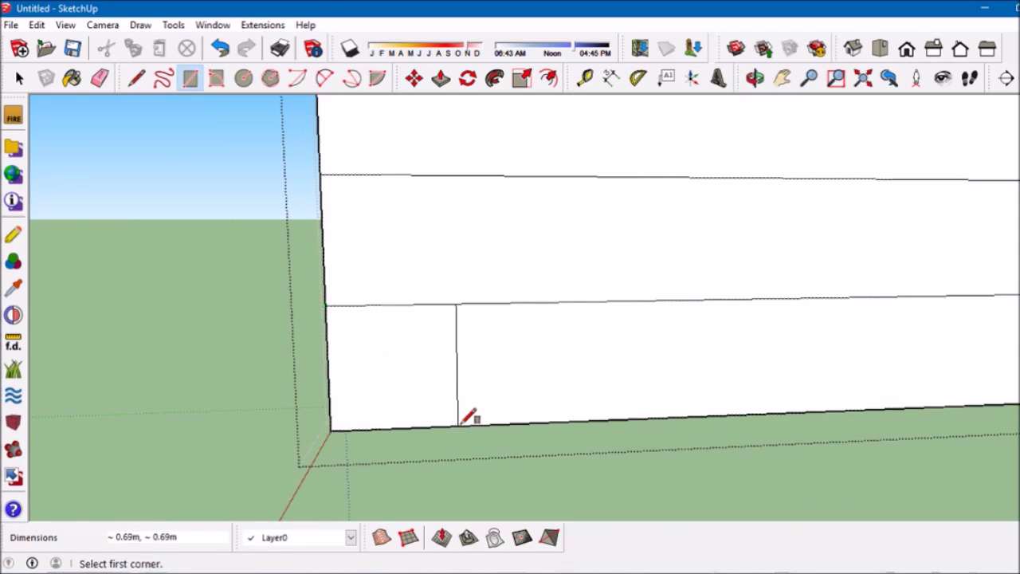
Copy the square block along the wall and draw vertical joint lines on its faces
click(467, 420)
key(m)
scroll(291, 219, up, 5)
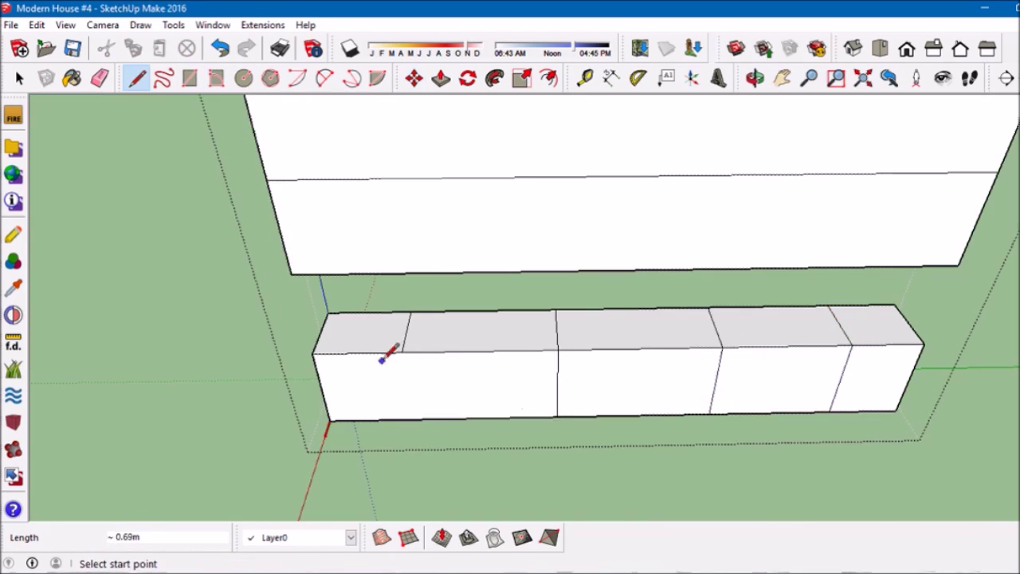
mouse_move(381, 360)
middle_down()
mouse_move(576, 284)
mouse_move(487, 308)
middle_up()
click(487, 308)
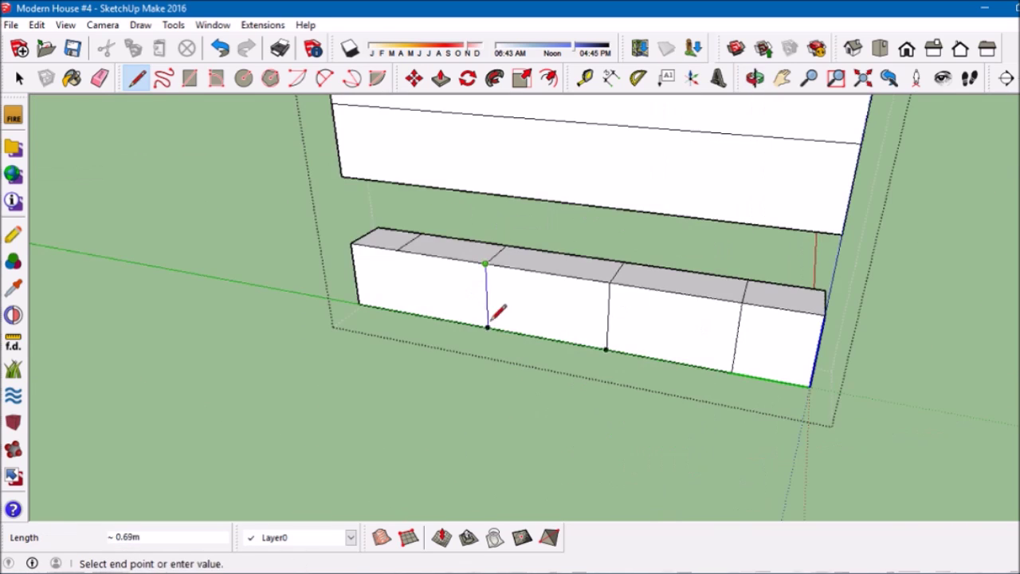
click(382, 286)
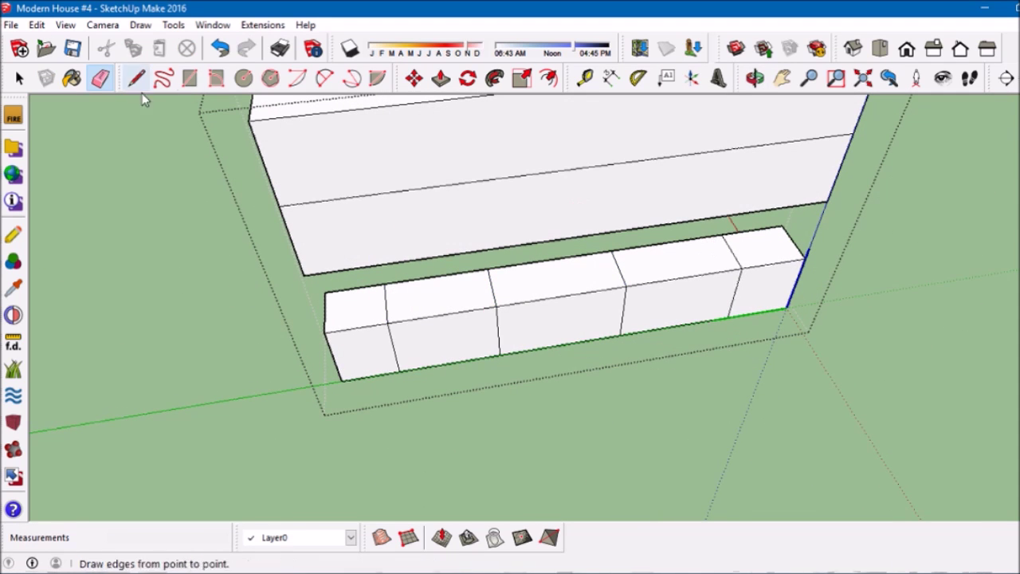
scroll(423, 275, down, 3)
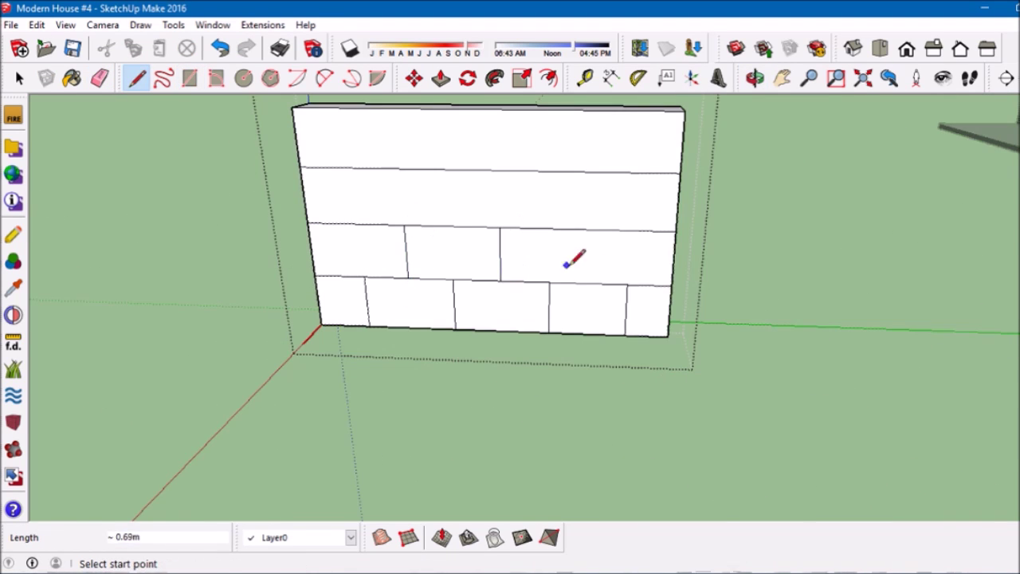
middle_drag(564, 264, 541, 321)
click(541, 321)
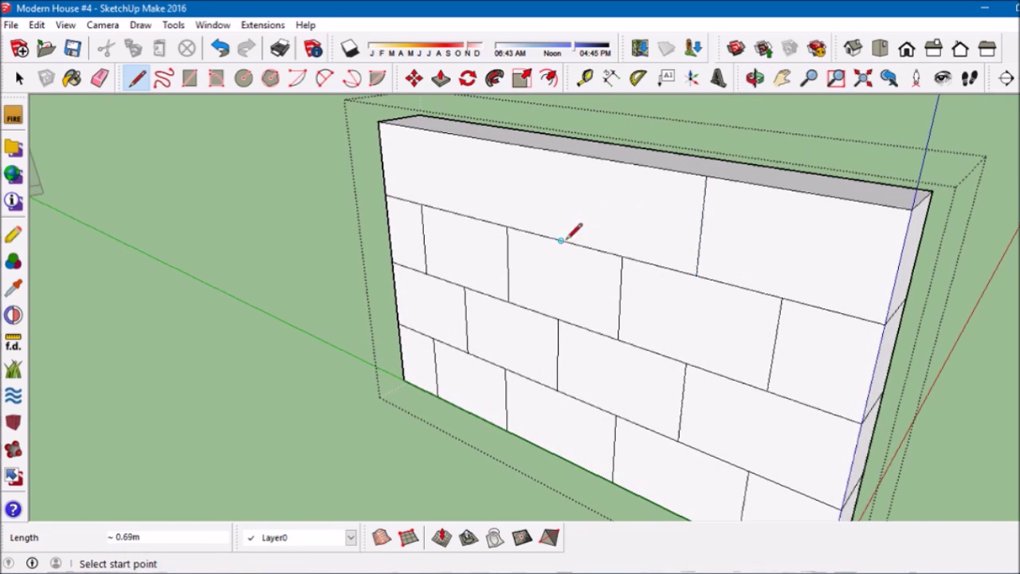
middle_drag(217, 228, 587, 220)
Push selected block faces out 0.01m, then view the whole wall and reselect its component
key(p)
scroll(388, 243, up, 3)
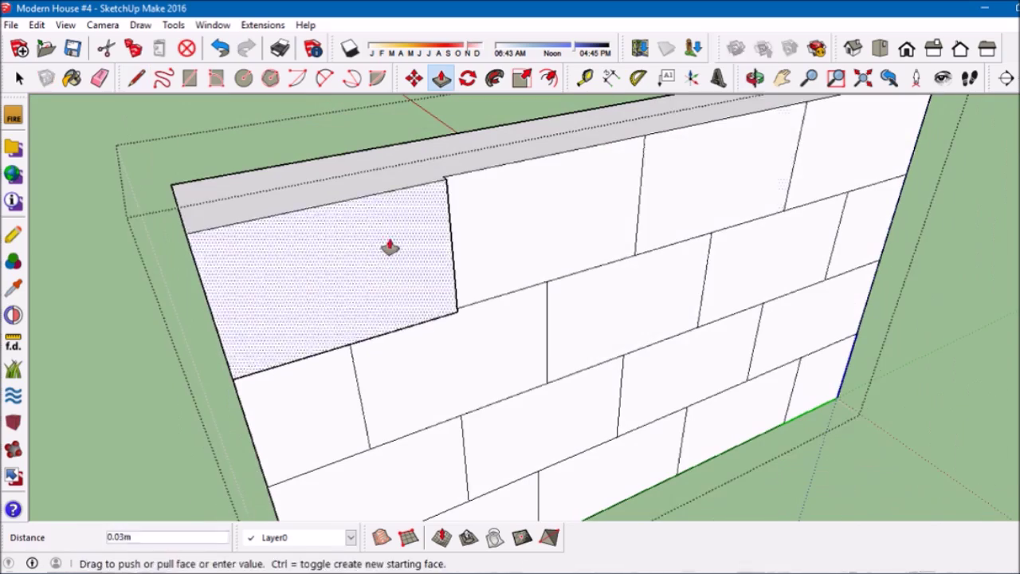
middle_drag(682, 386, 965, 168)
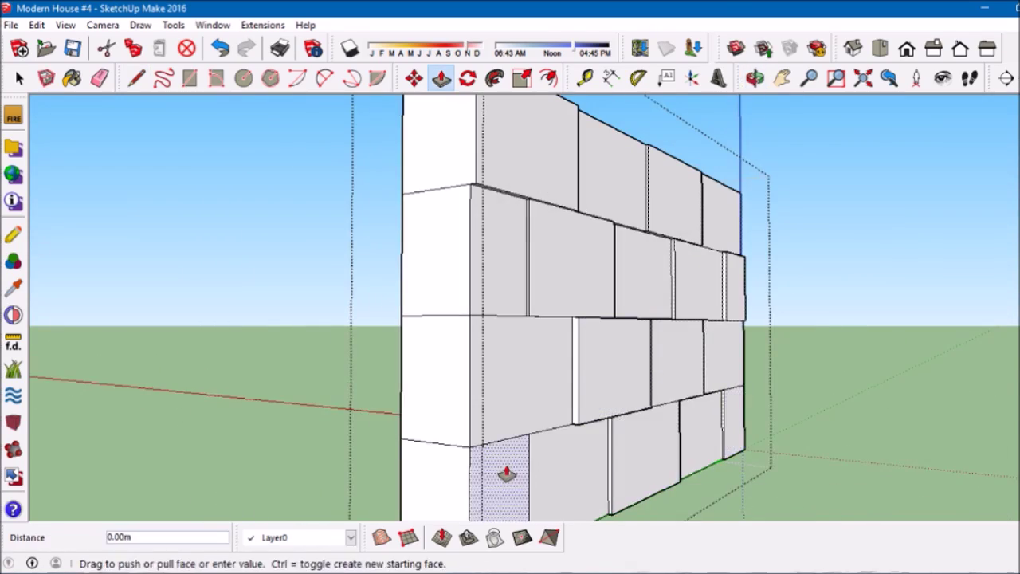
middle_drag(489, 471, 574, 378)
click(662, 328)
scroll(663, 328, up, 5)
click(318, 263)
mouse_move(318, 264)
middle_down()
mouse_move(712, 196)
mouse_move(558, 314)
mouse_move(451, 241)
middle_up()
click(20, 80)
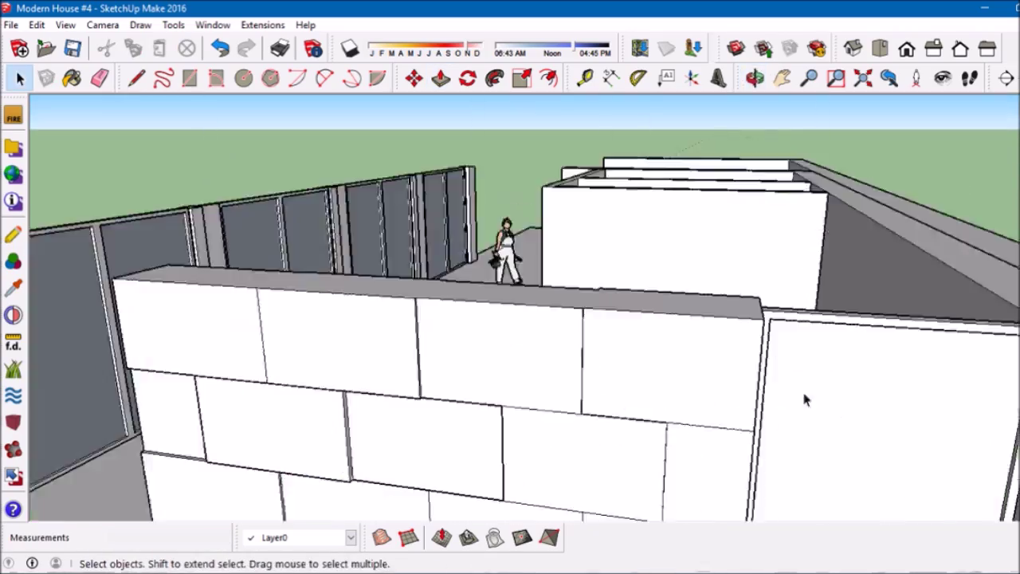
right_click(460, 406)
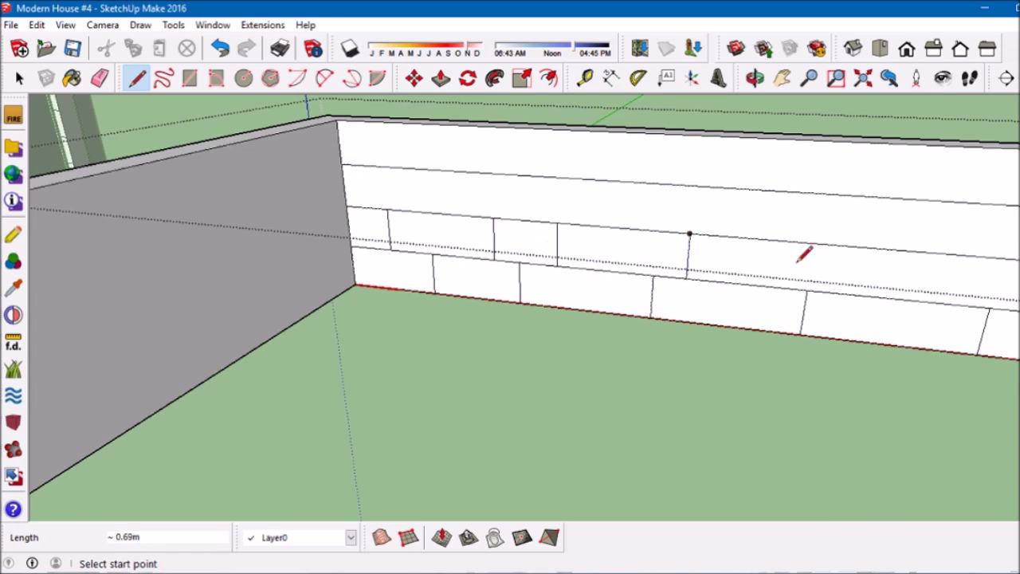
Draw joint lines on the wall face and at the wall's end corner
click(833, 280)
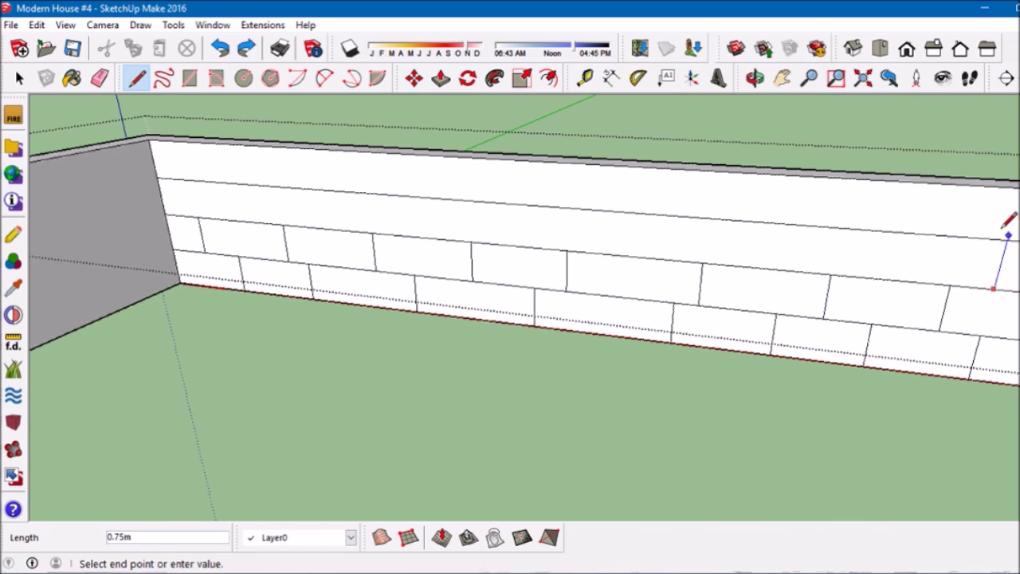
scroll(758, 268, down, 2)
scroll(685, 275, down, 2)
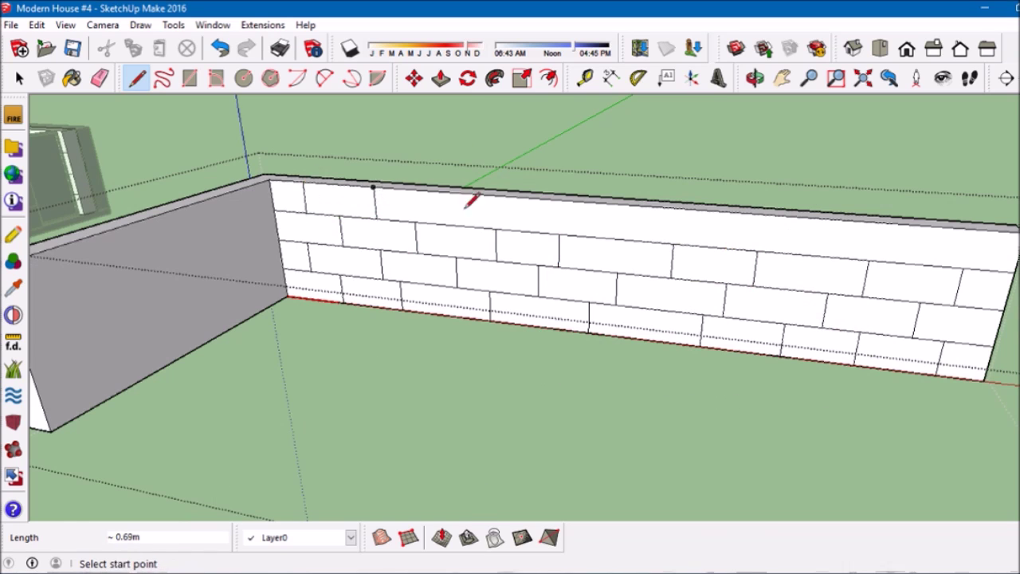
middle_drag(915, 263, 486, 283)
click(486, 283)
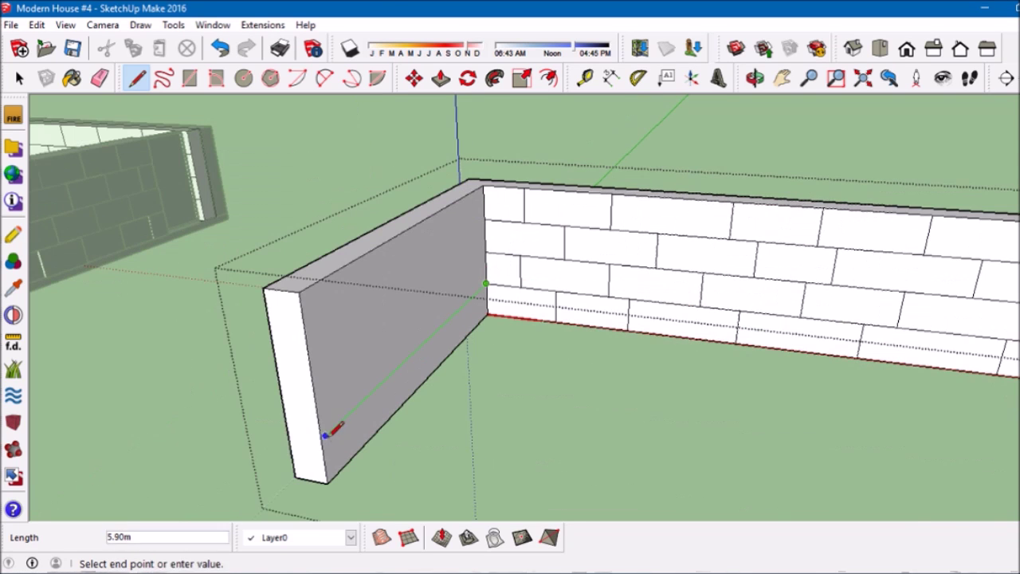
middle_drag(282, 386, 435, 270)
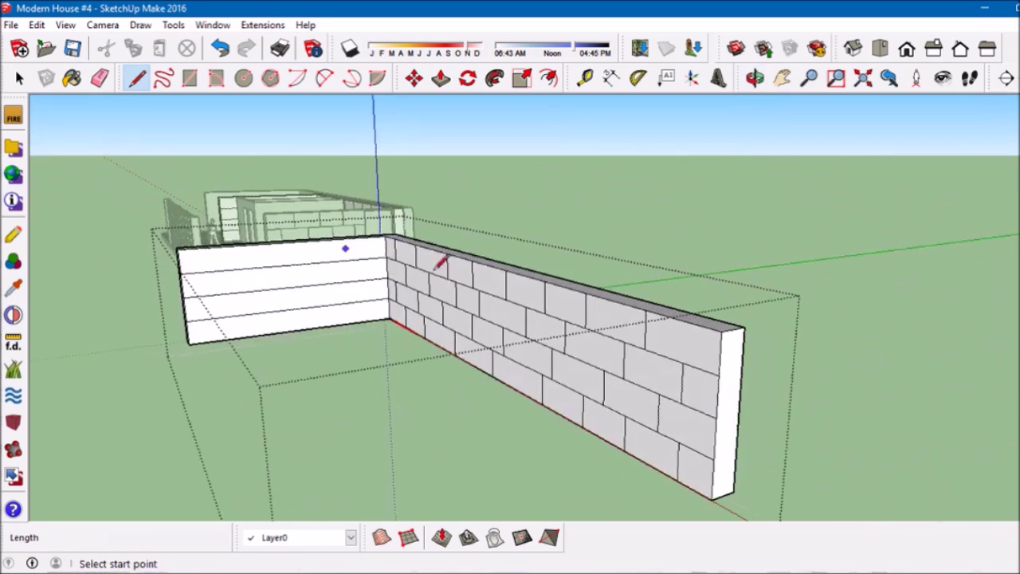
scroll(735, 452, down, 3)
mouse_move(869, 308)
middle_down()
mouse_move(505, 342)
mouse_move(212, 342)
middle_up()
scroll(454, 342, up, 3)
Add course lines and staggered vertical joints, continuing onto the white return wall
click(580, 399)
scroll(955, 401, down, 2)
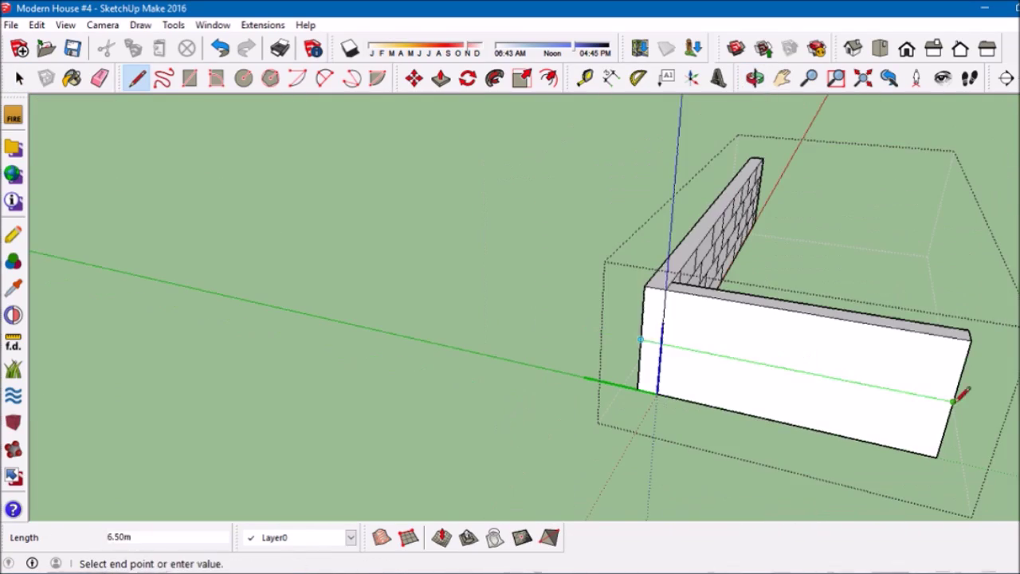
scroll(786, 423, up, 3)
middle_drag(639, 428, 836, 460)
scroll(836, 461, up, 2)
click(919, 330)
click(924, 285)
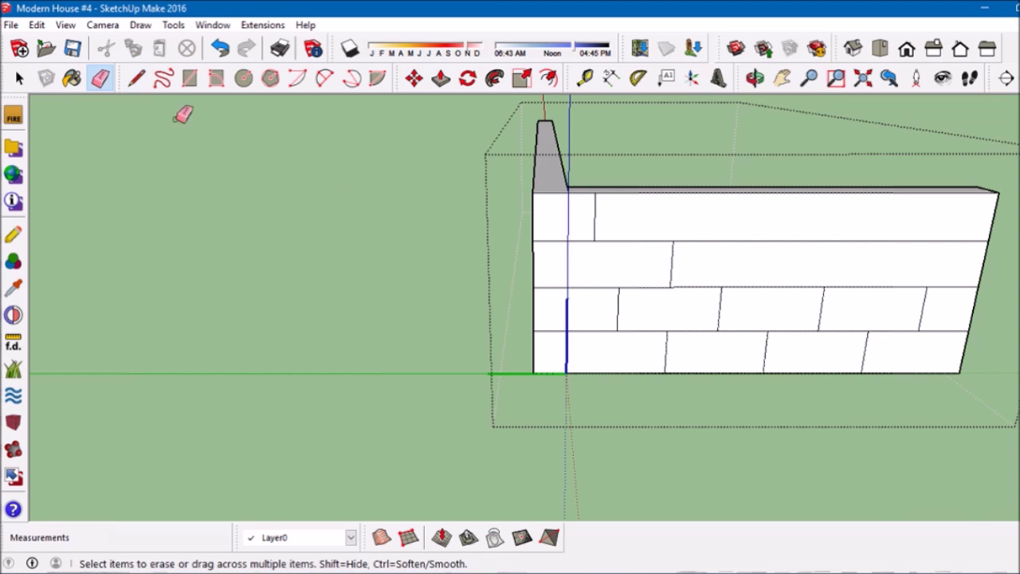
middle_drag(831, 240, 356, 342)
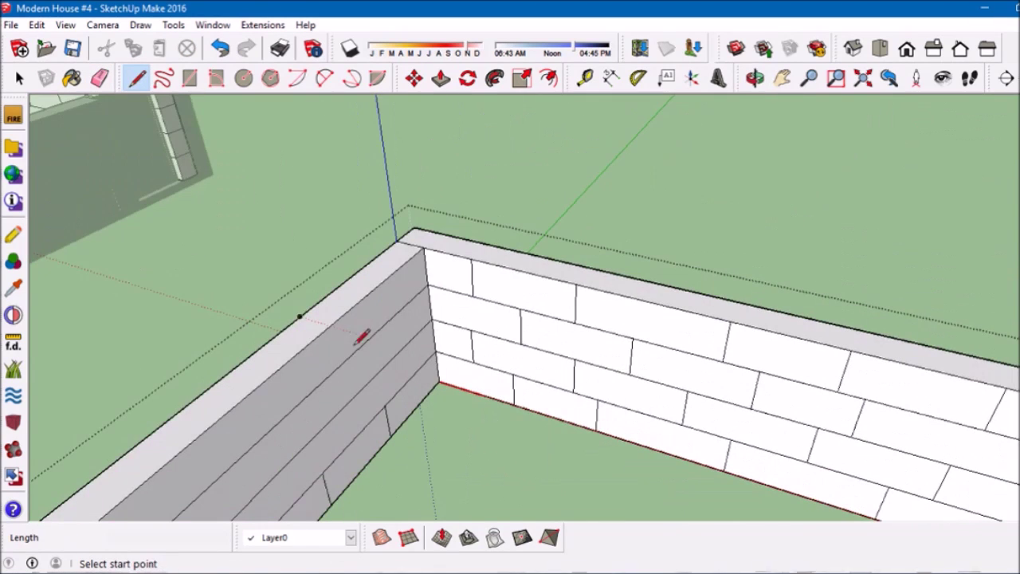
middle_drag(408, 373, 239, 160)
click(240, 159)
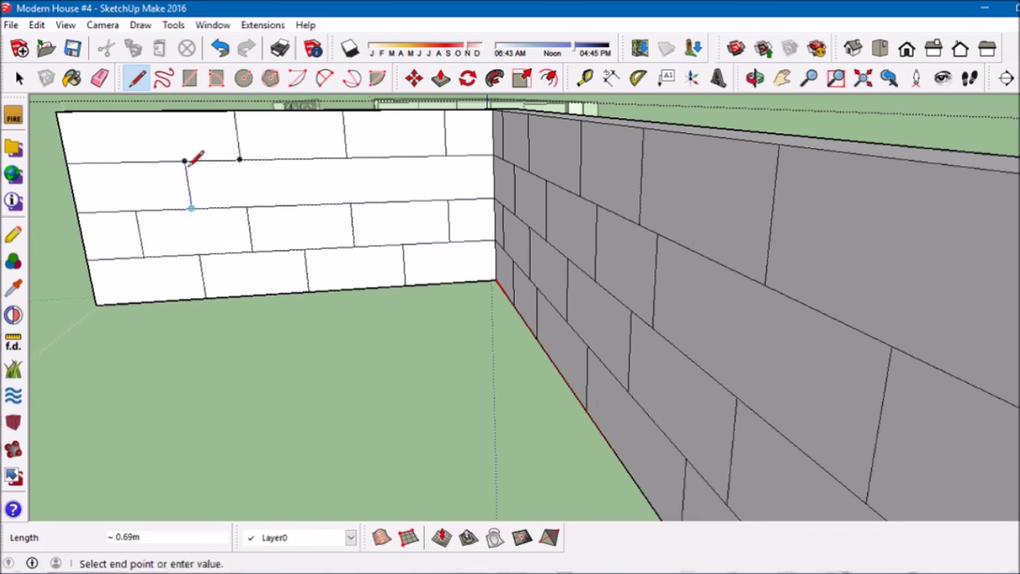
scroll(400, 200, down, 3)
middle_drag(502, 228, 529, 197)
scroll(529, 197, up, 3)
Push individual blocks of both L-shaped walls out 0.01m, viewing them from outside
key(p)
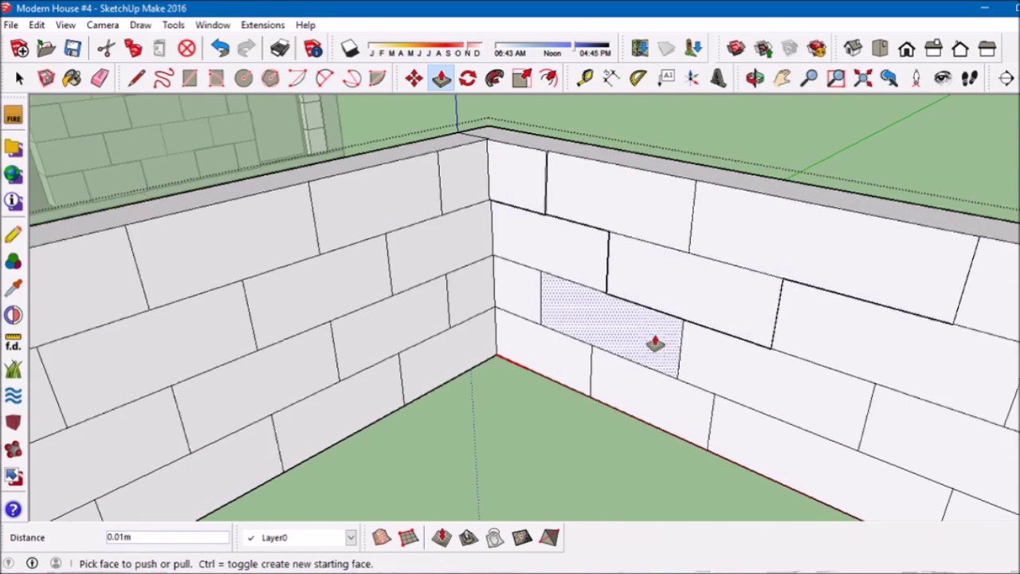
middle_drag(654, 342, 566, 383)
scroll(824, 449, down, 3)
scroll(550, 338, up, 2)
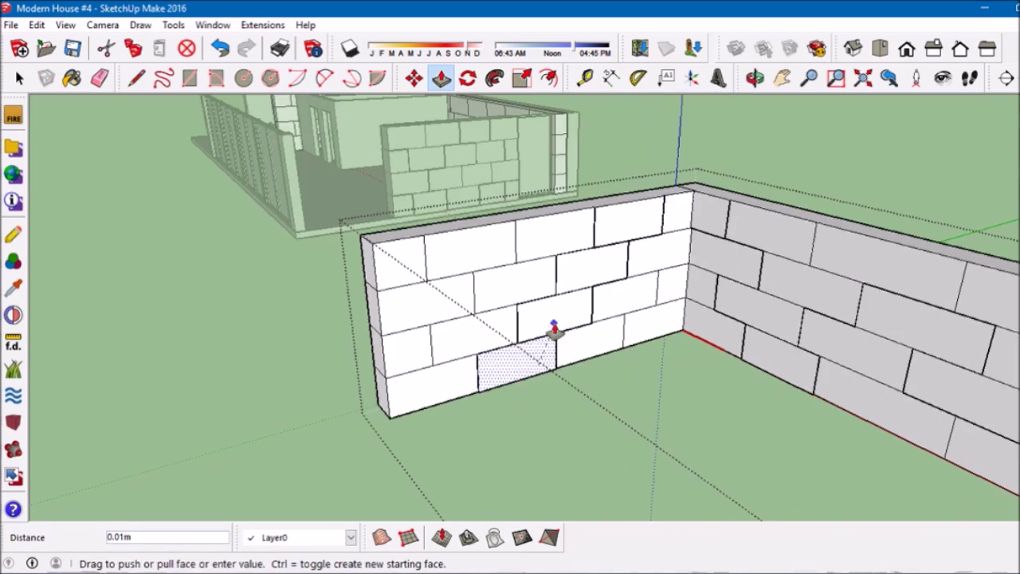
mouse_move(654, 313)
middle_down()
mouse_move(856, 359)
mouse_move(642, 350)
middle_up()
middle_drag(741, 447, 676, 468)
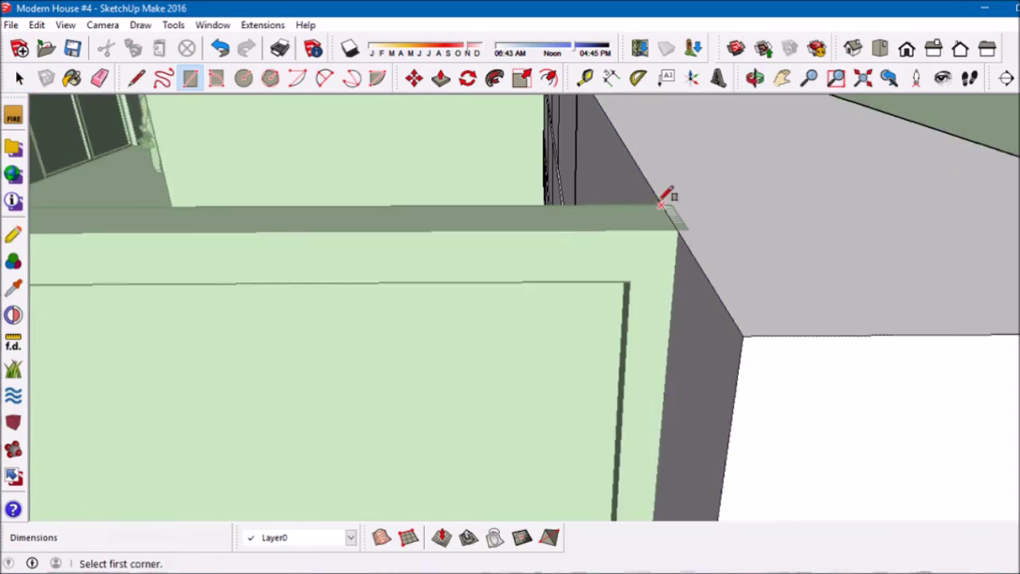
click(662, 203)
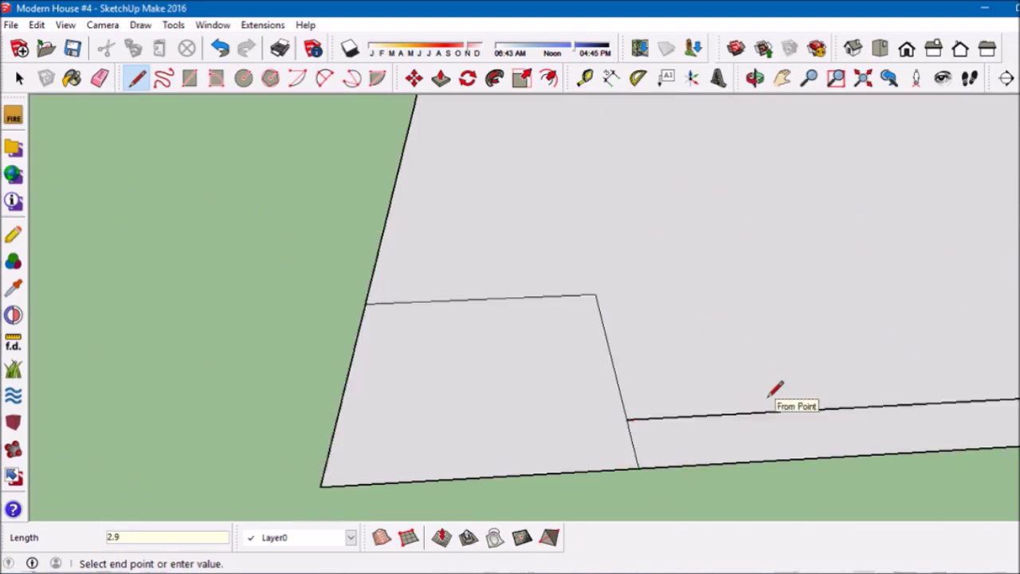
Draw a line across the house slab from its top edge to its bottom edge, typing the length
scroll(775, 389, down, 10)
middle_drag(159, 422, 335, 396)
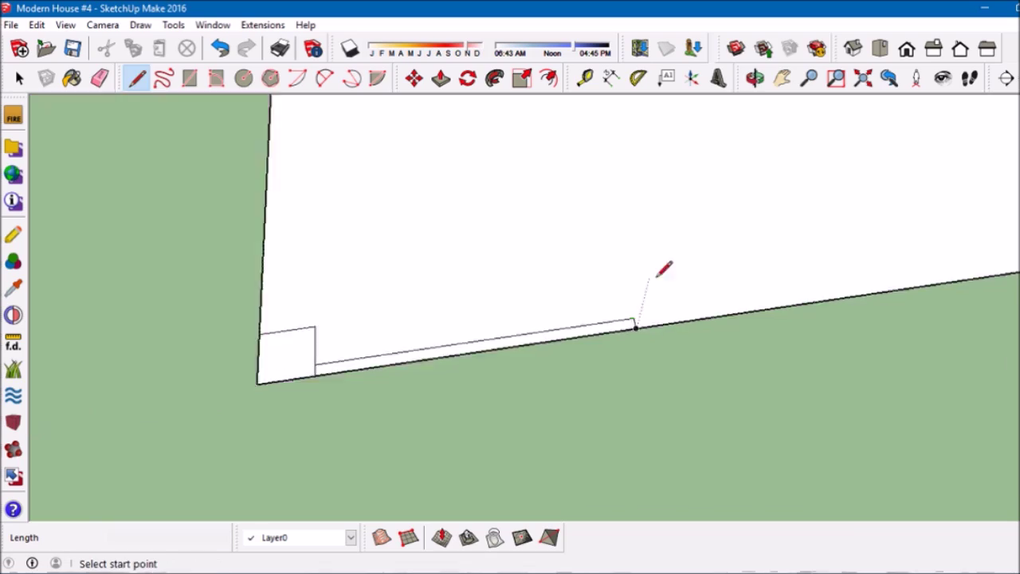
middle_drag(658, 274, 330, 314)
scroll(741, 335, down, 10)
text(2.)
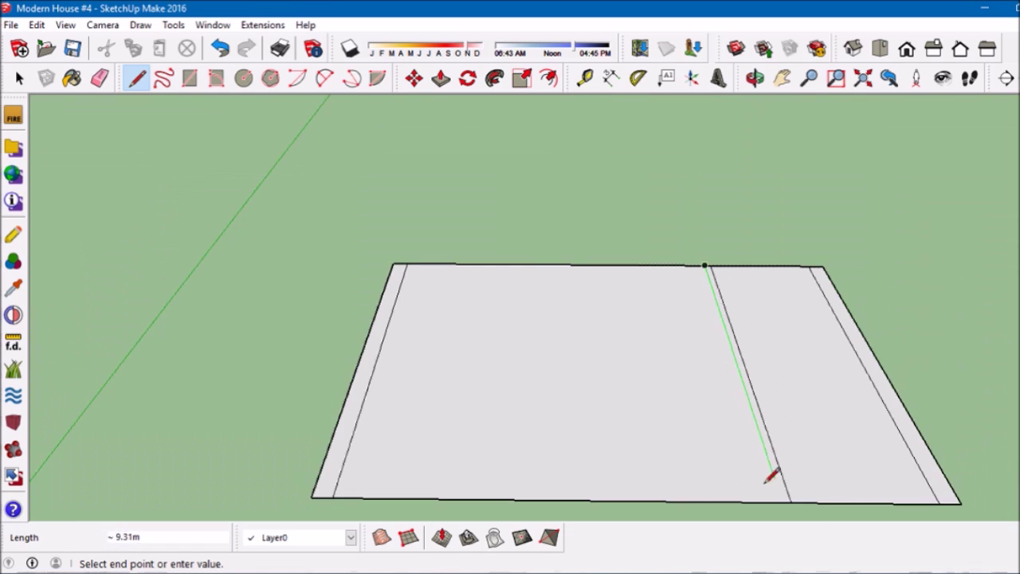
click(774, 483)
Draw dividing lines across the slab to mark out five thin beam strips
scroll(519, 480, up, 2)
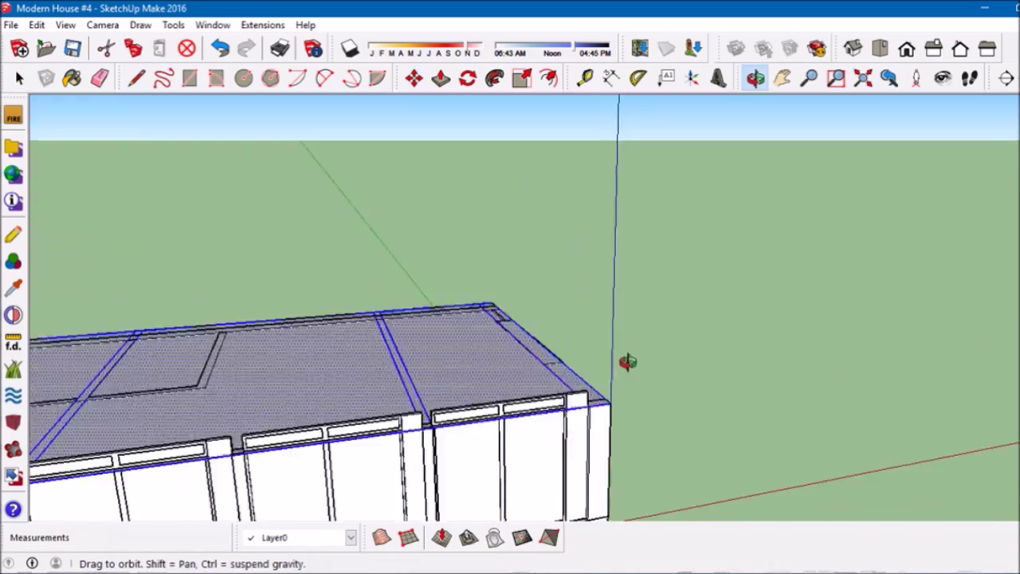
scroll(714, 349, up, 5)
click(829, 484)
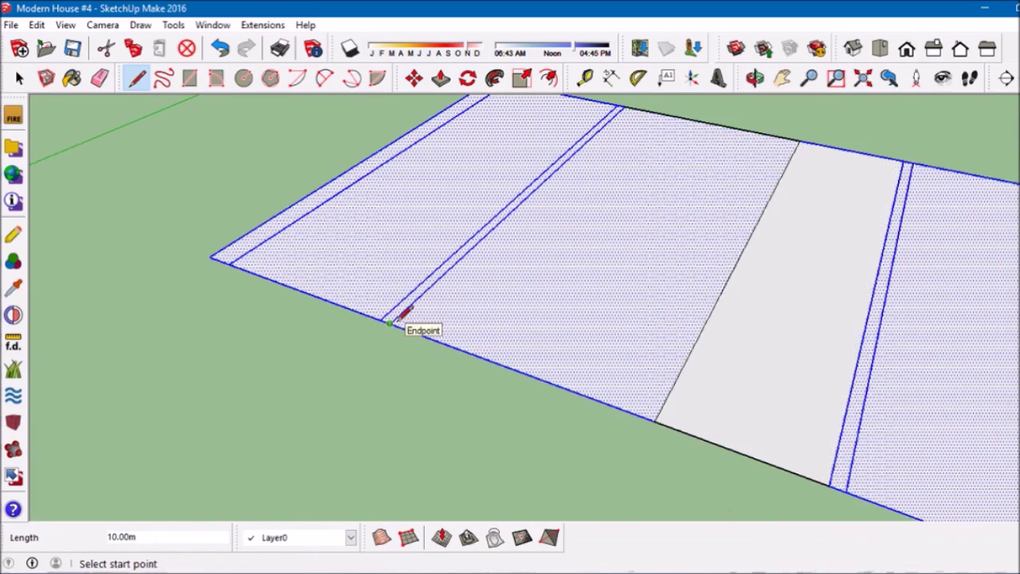
click(389, 322)
scroll(580, 383, down, 3)
scroll(613, 399, up, 3)
click(812, 338)
scroll(812, 339, down, 4)
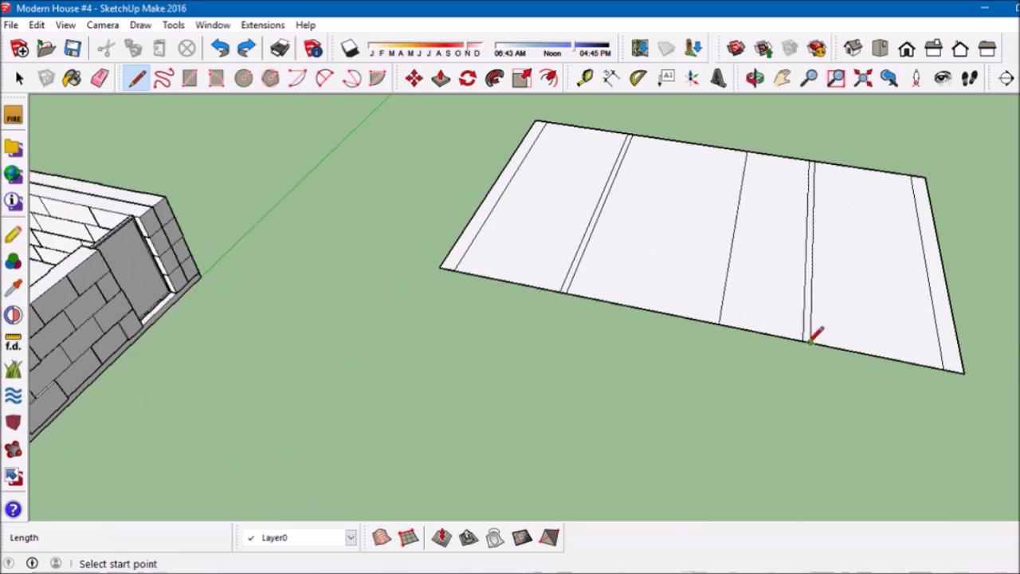
click(811, 338)
scroll(478, 261, up, 2)
scroll(629, 307, up, 2)
click(679, 316)
scroll(586, 293, down, 3)
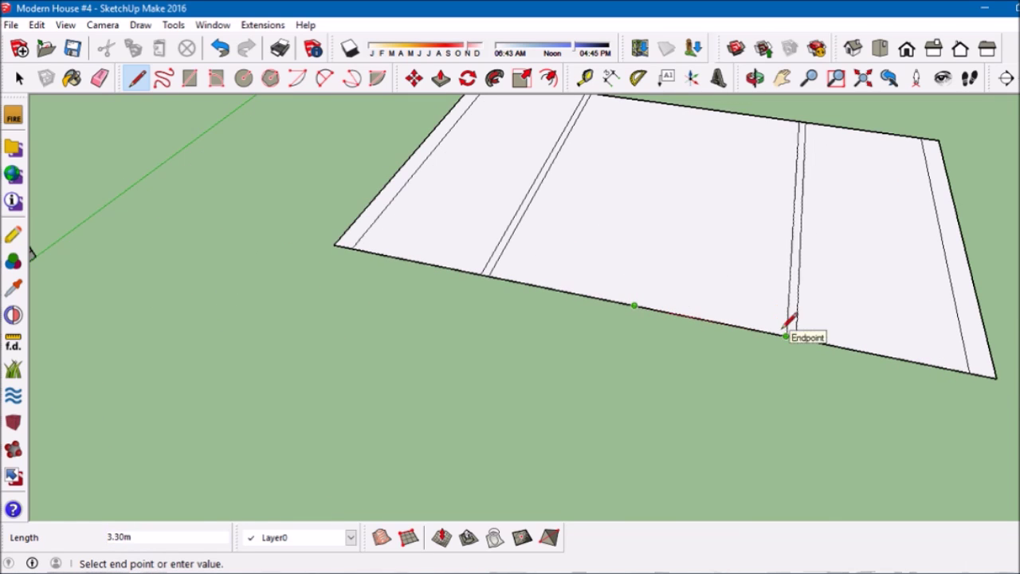
scroll(606, 311, up, 1)
scroll(606, 327, down, 5)
key(e)
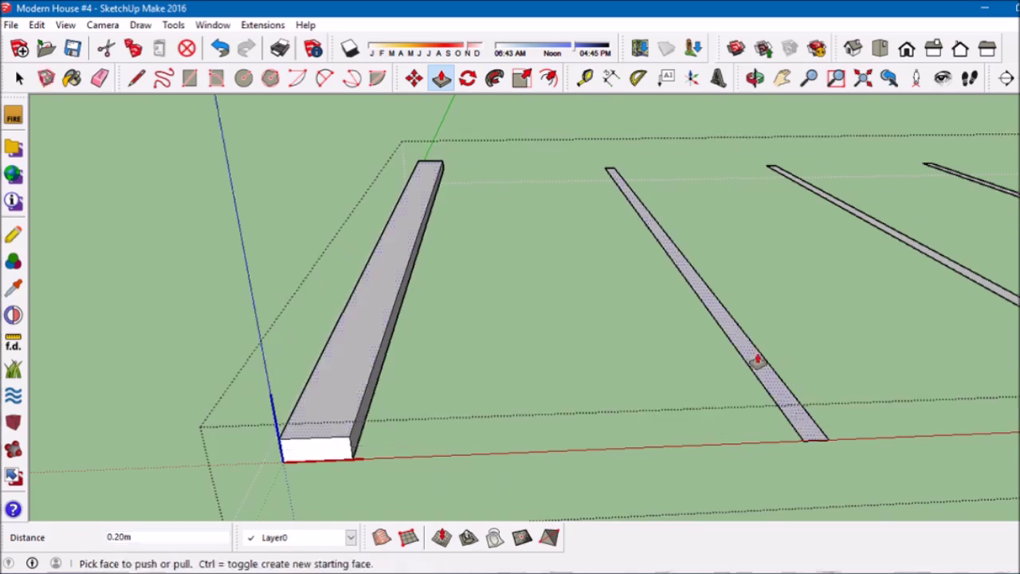
Begin drawing the roof slab rectangle over the beams
scroll(757, 360, down, 5)
key(r)
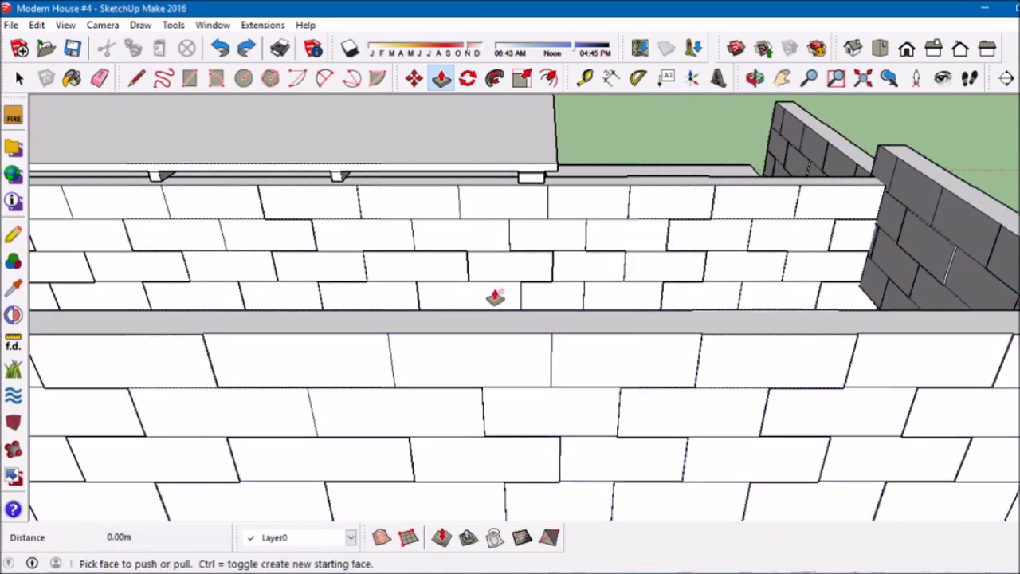
Switch to the Line tool to draw joint lines on the low front wall
key(l)
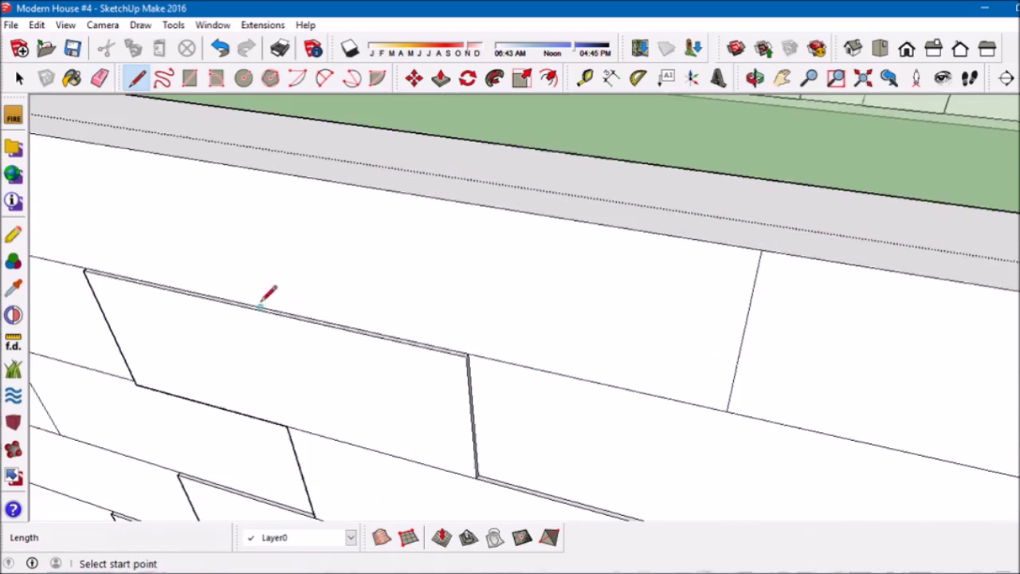
Pan the view to bring the rest of the wall and the posts into sight
shift+middle_drag(260, 306, 374, 357)
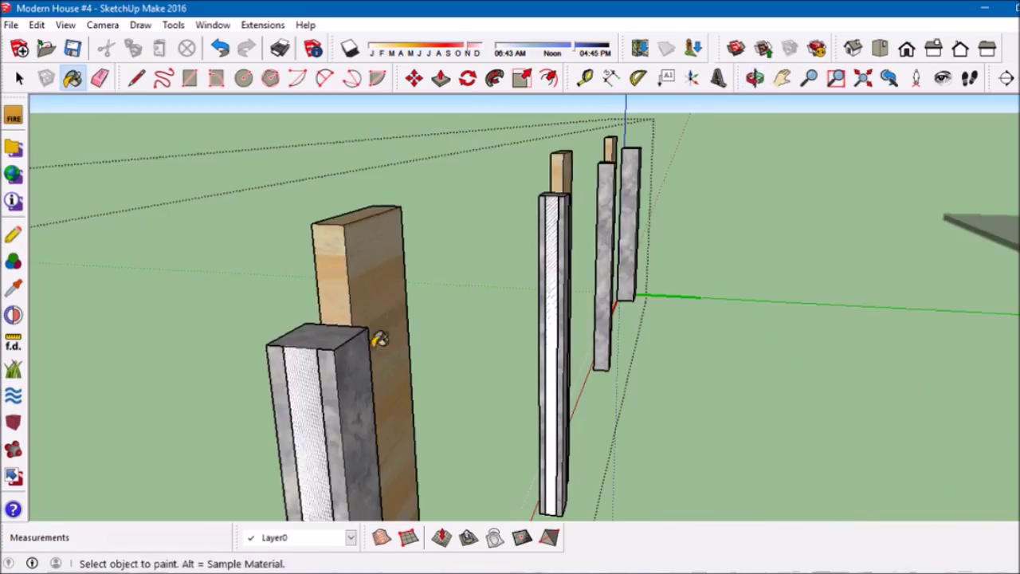
Orbit around the posts and house, and open the component for editing
middle_drag(379, 340, 502, 318)
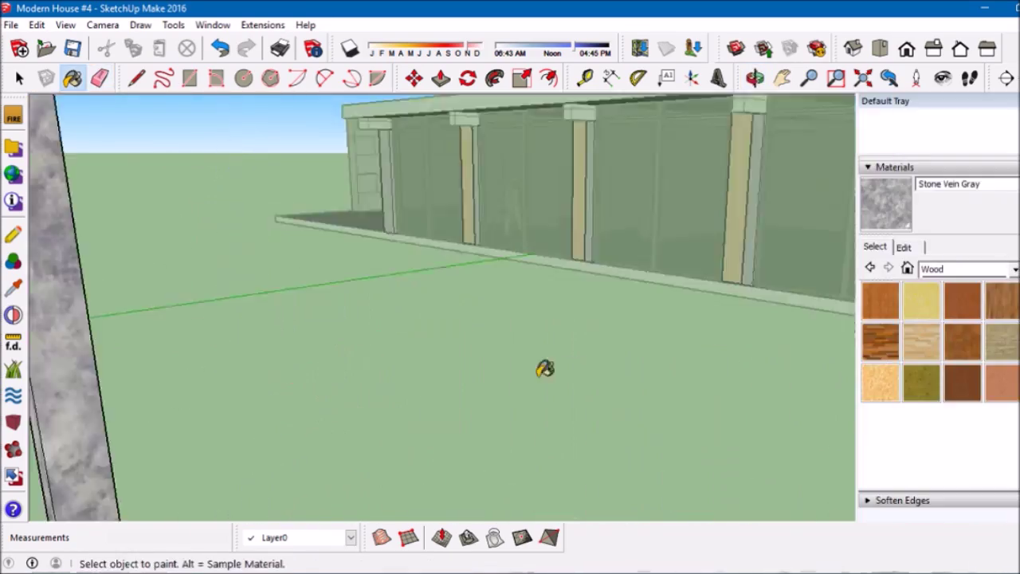
middle_drag(544, 369, 201, 364)
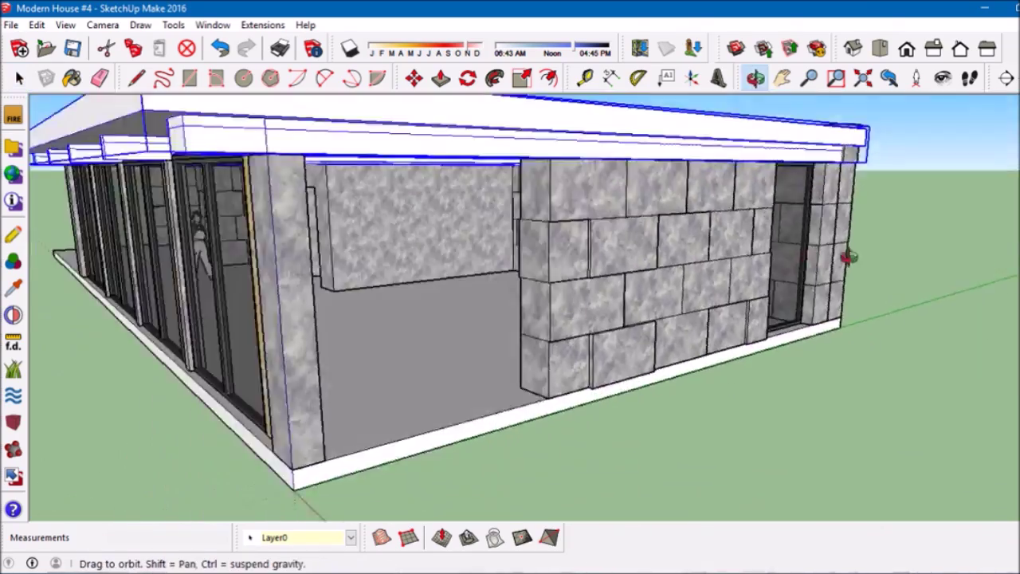
middle_drag(849, 256, 435, 223)
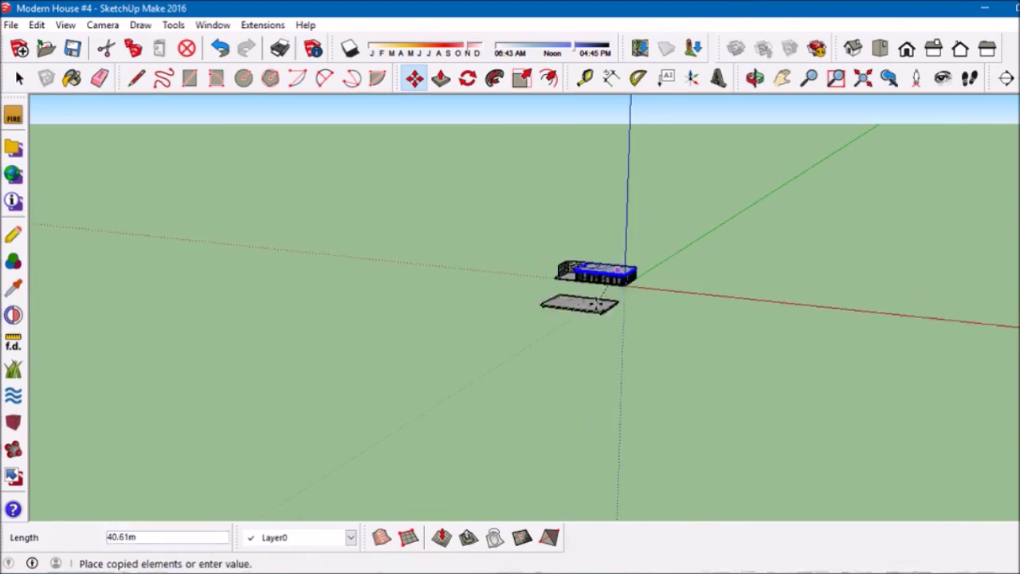
click(562, 252)
middle_drag(563, 262, 594, 298)
mouse_move(896, 361)
middle_down()
mouse_move(910, 348)
mouse_move(403, 493)
middle_up()
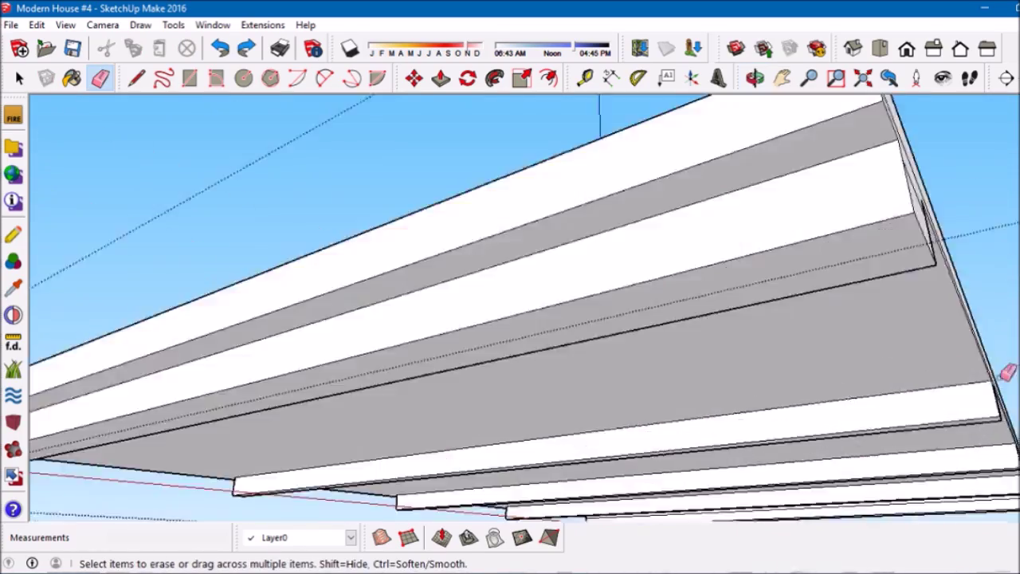
mouse_move(152, 475)
middle_down()
mouse_move(654, 348)
mouse_move(774, 358)
mouse_move(387, 457)
mouse_move(412, 403)
mouse_move(571, 356)
mouse_move(579, 336)
middle_up()
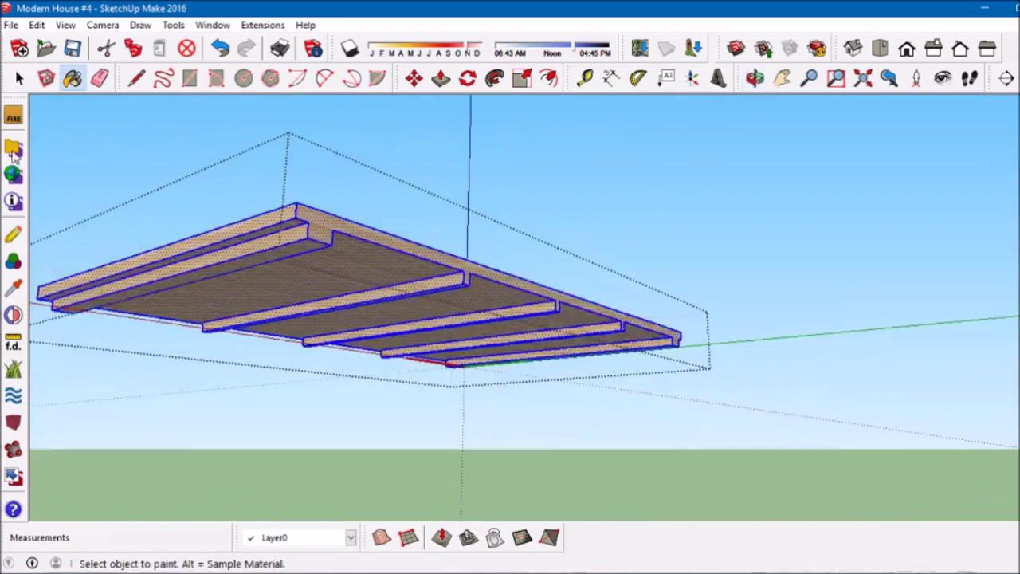
Switch to Select and bring the whole house into a front view
key(space)
middle_drag(510, 319, 728, 321)
scroll(312, 265, down, 5)
scroll(573, 337, up, 10)
mouse_move(574, 337)
middle_down()
mouse_move(355, 391)
mouse_move(452, 329)
mouse_move(724, 359)
middle_up()
scroll(515, 273, up, 5)
Get Line and Push/Pull ready and close in on the slab edge
key(l)
key(p)
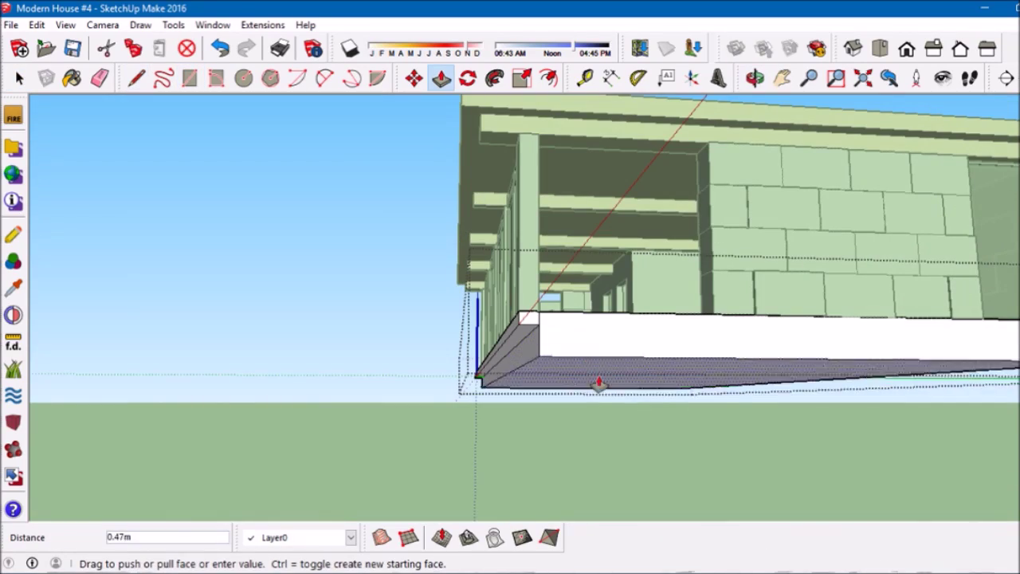
mouse_move(175, 182)
middle_down()
mouse_move(478, 388)
mouse_move(484, 358)
middle_up()
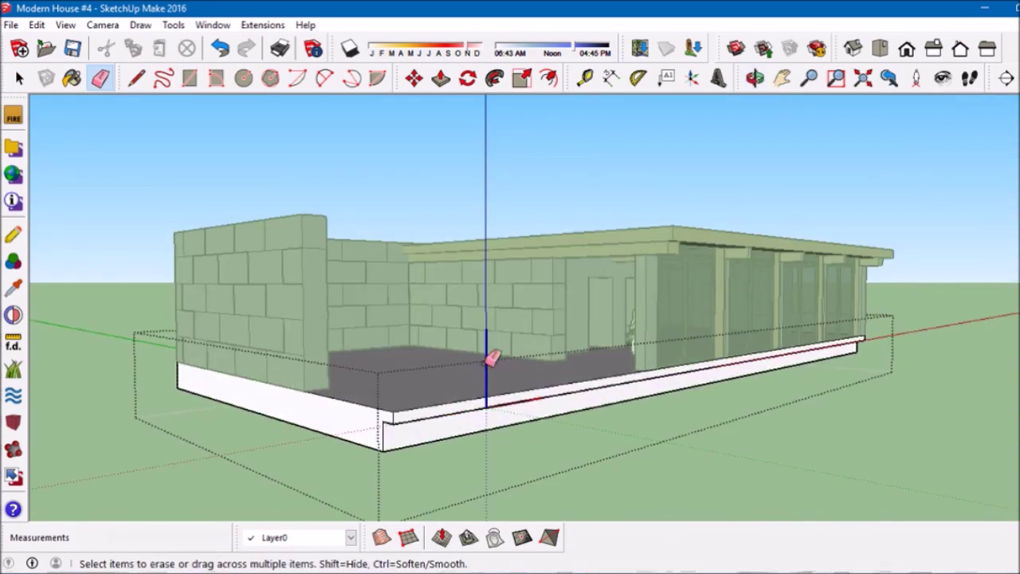
scroll(200, 274, up, 5)
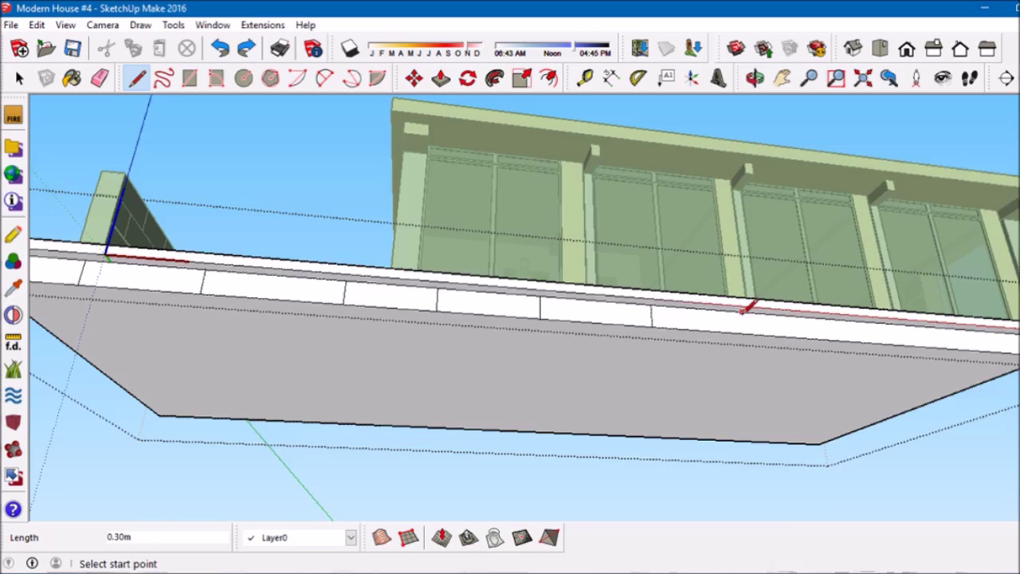
key(p)
mouse_move(1008, 326)
middle_down()
mouse_move(839, 285)
mouse_move(388, 322)
middle_up()
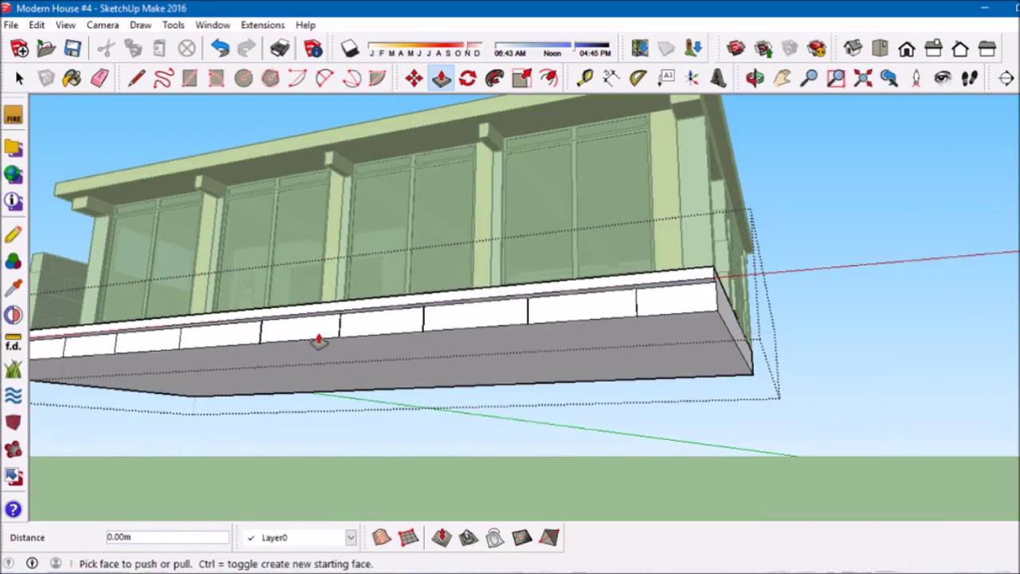
mouse_move(78, 360)
middle_down()
mouse_move(399, 318)
mouse_move(558, 279)
middle_up()
scroll(478, 319, up, 5)
Draw a line along the platform edge, then zoom back out to the house exterior
click(189, 78)
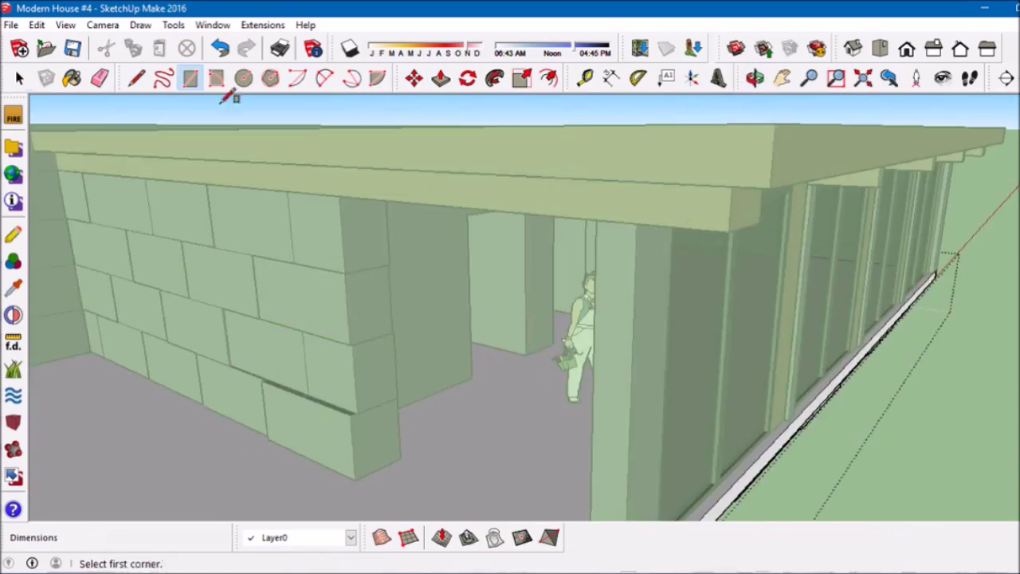
click(136, 77)
click(266, 362)
mouse_move(281, 351)
middle_down()
mouse_move(355, 443)
mouse_move(643, 308)
middle_up()
scroll(572, 251, down, 5)
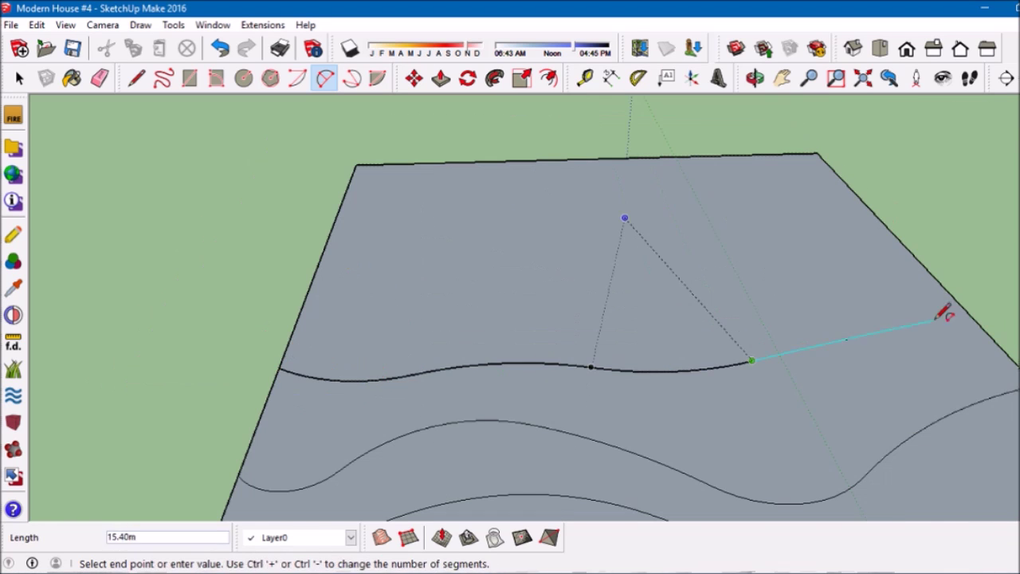
Start the last arc at the ground plane's left edge, then select the bottom two wave curves
scroll(796, 319, down, 5)
scroll(533, 228, down, 2)
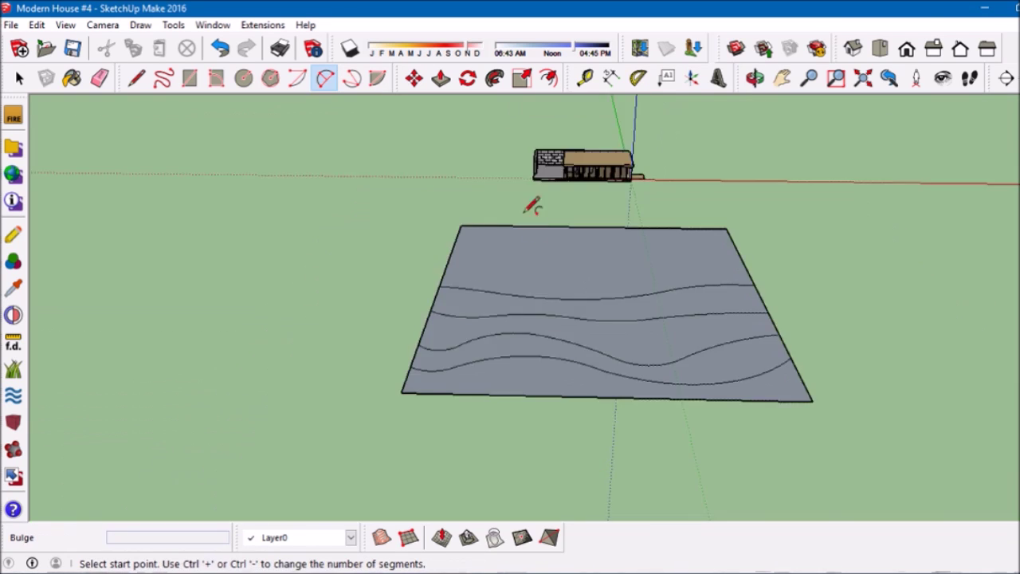
middle_drag(534, 227, 608, 314)
scroll(608, 314, up, 5)
click(458, 275)
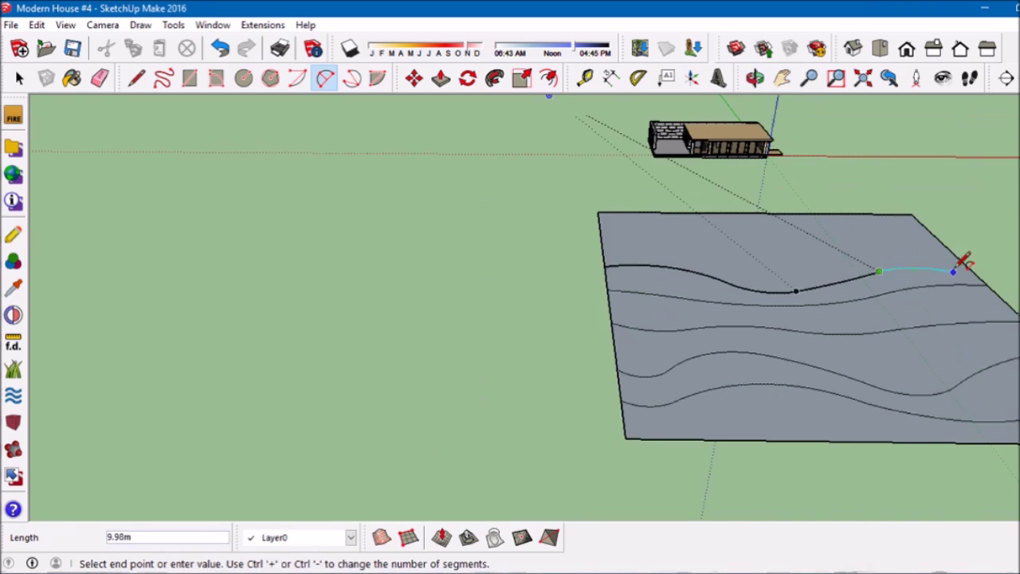
click(599, 398)
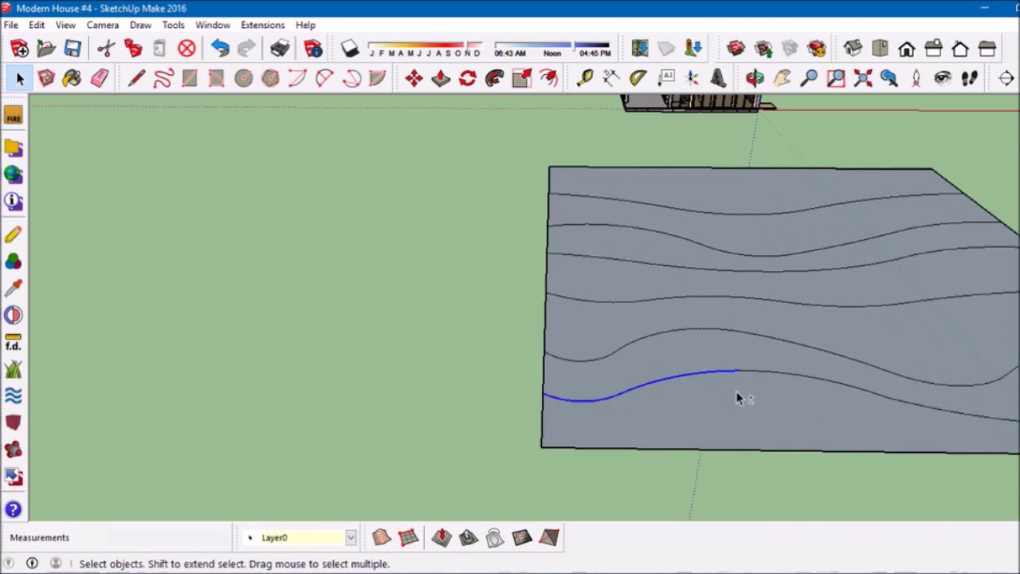
click(554, 288)
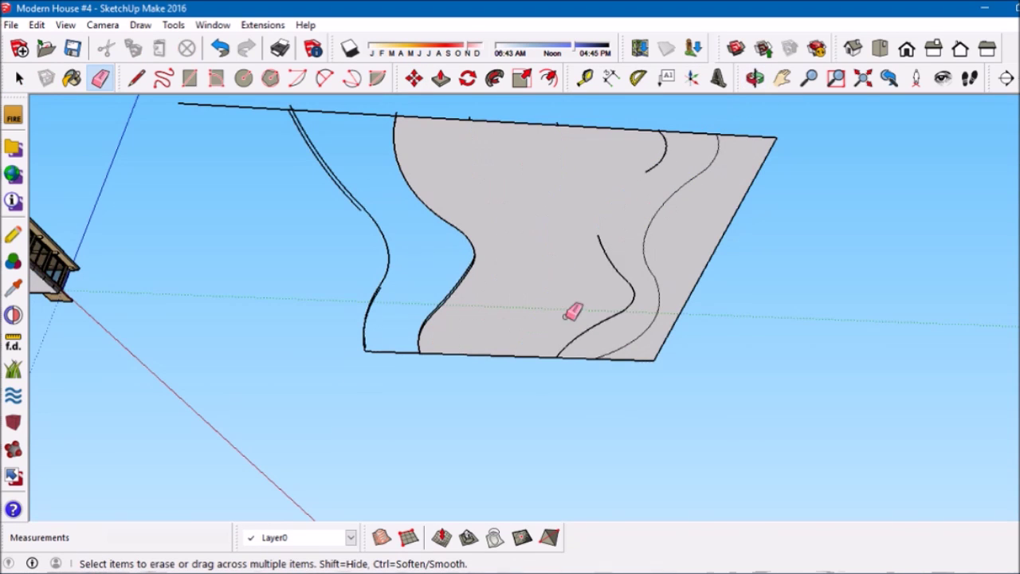
Generate a Sandbox terrain surface from the raised contour curves and zoom in on it
mouse_move(573, 313)
middle_down()
mouse_move(353, 358)
mouse_move(556, 287)
mouse_move(348, 396)
mouse_move(641, 243)
mouse_move(476, 415)
middle_up()
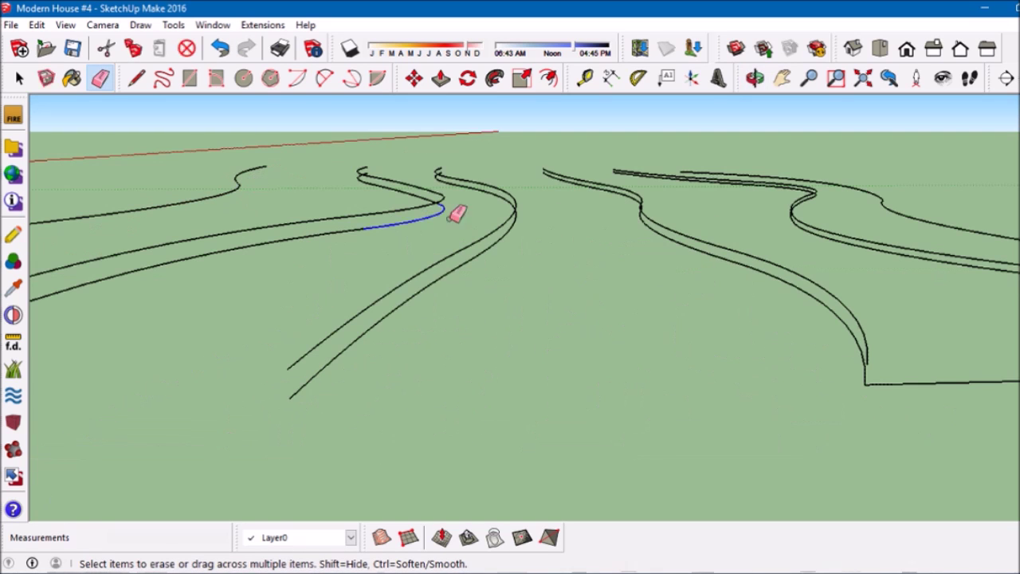
middle_drag(446, 214, 567, 203)
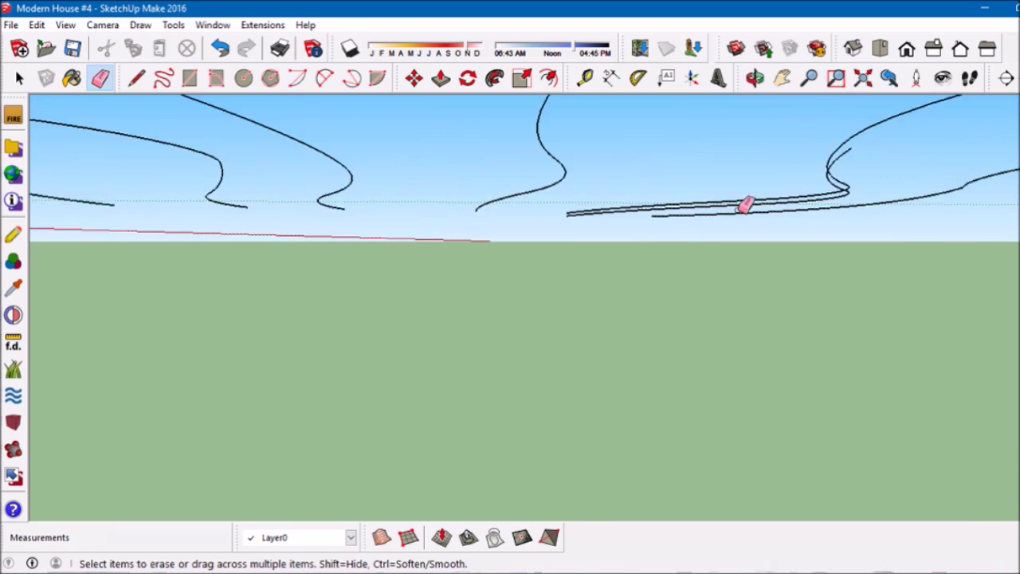
middle_drag(745, 205, 451, 285)
click(381, 537)
mouse_move(381, 537)
middle_down()
mouse_move(432, 235)
mouse_move(501, 410)
middle_up()
scroll(500, 410, up, 5)
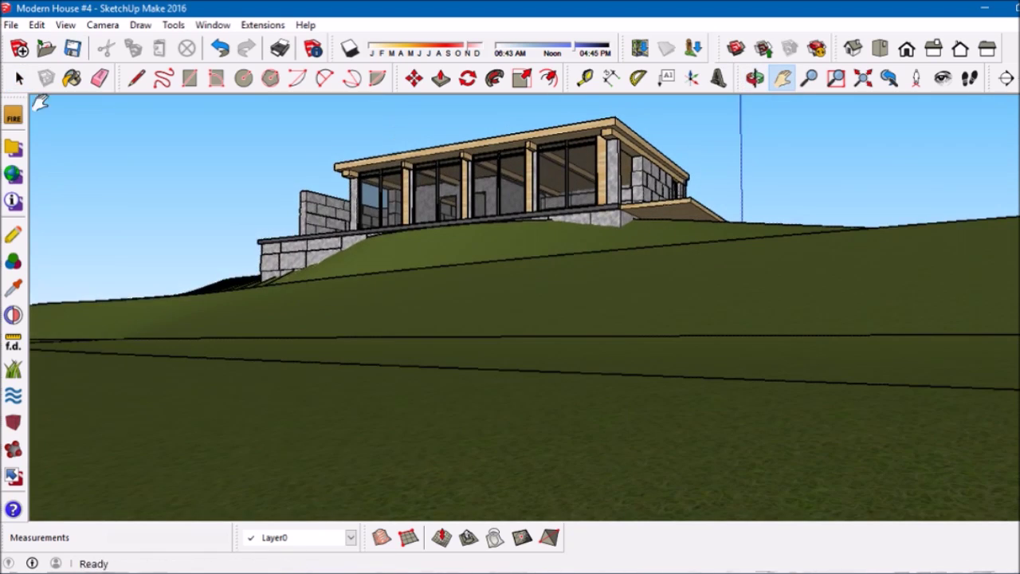
Launch a Maxwell Fire live render preview of the house on its hillside
click(13, 116)
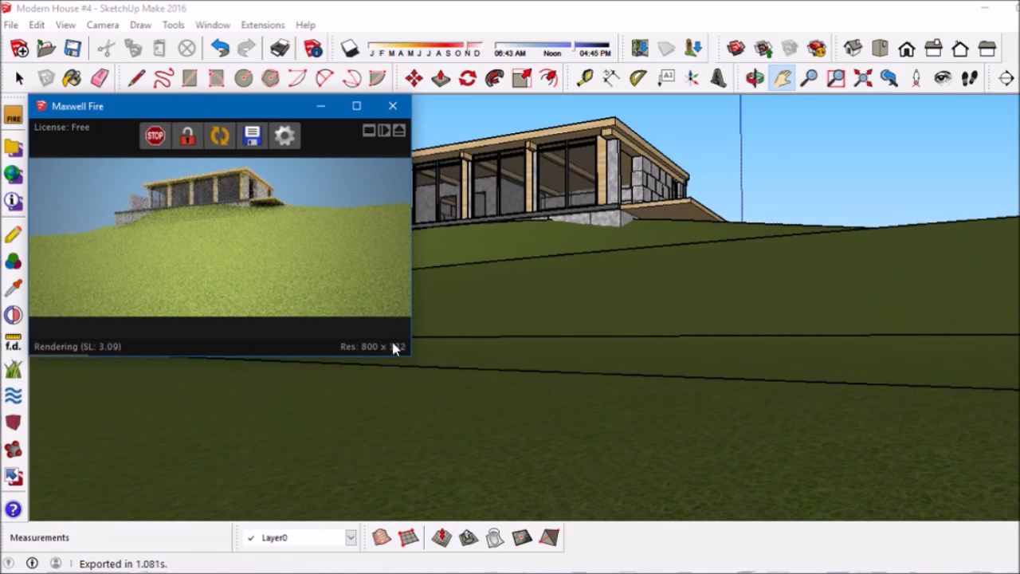